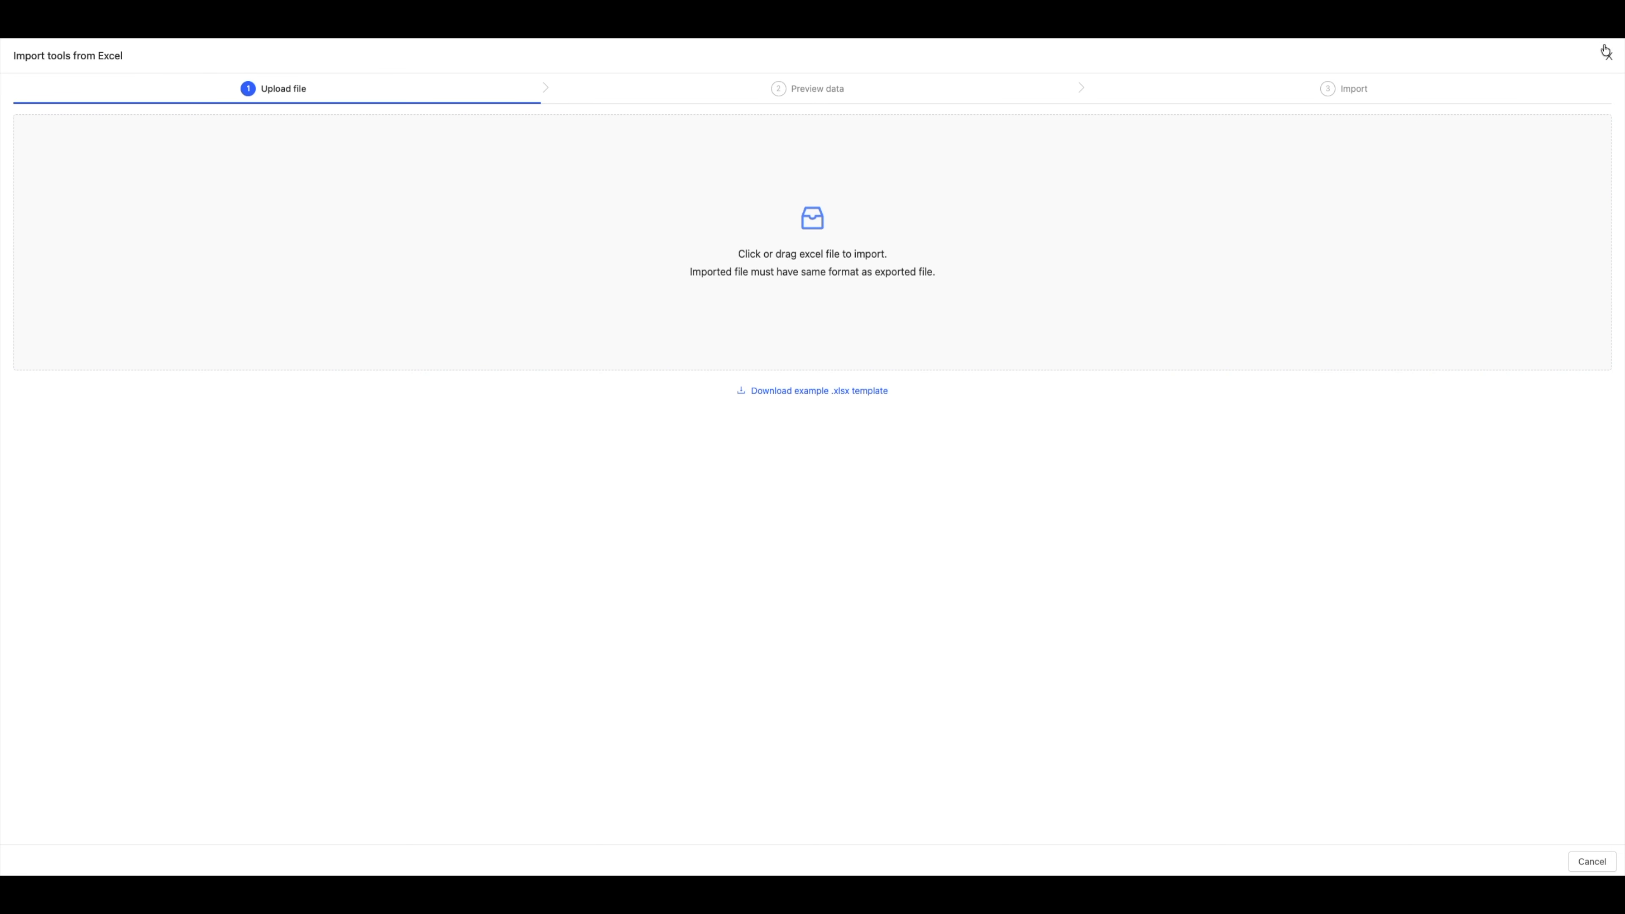
Leave the Excel import and start a new tool with ID WI-24-031, owner Wingops Demo Account and name Torque Wrench 5-25 Nm.
left_click(1609, 55)
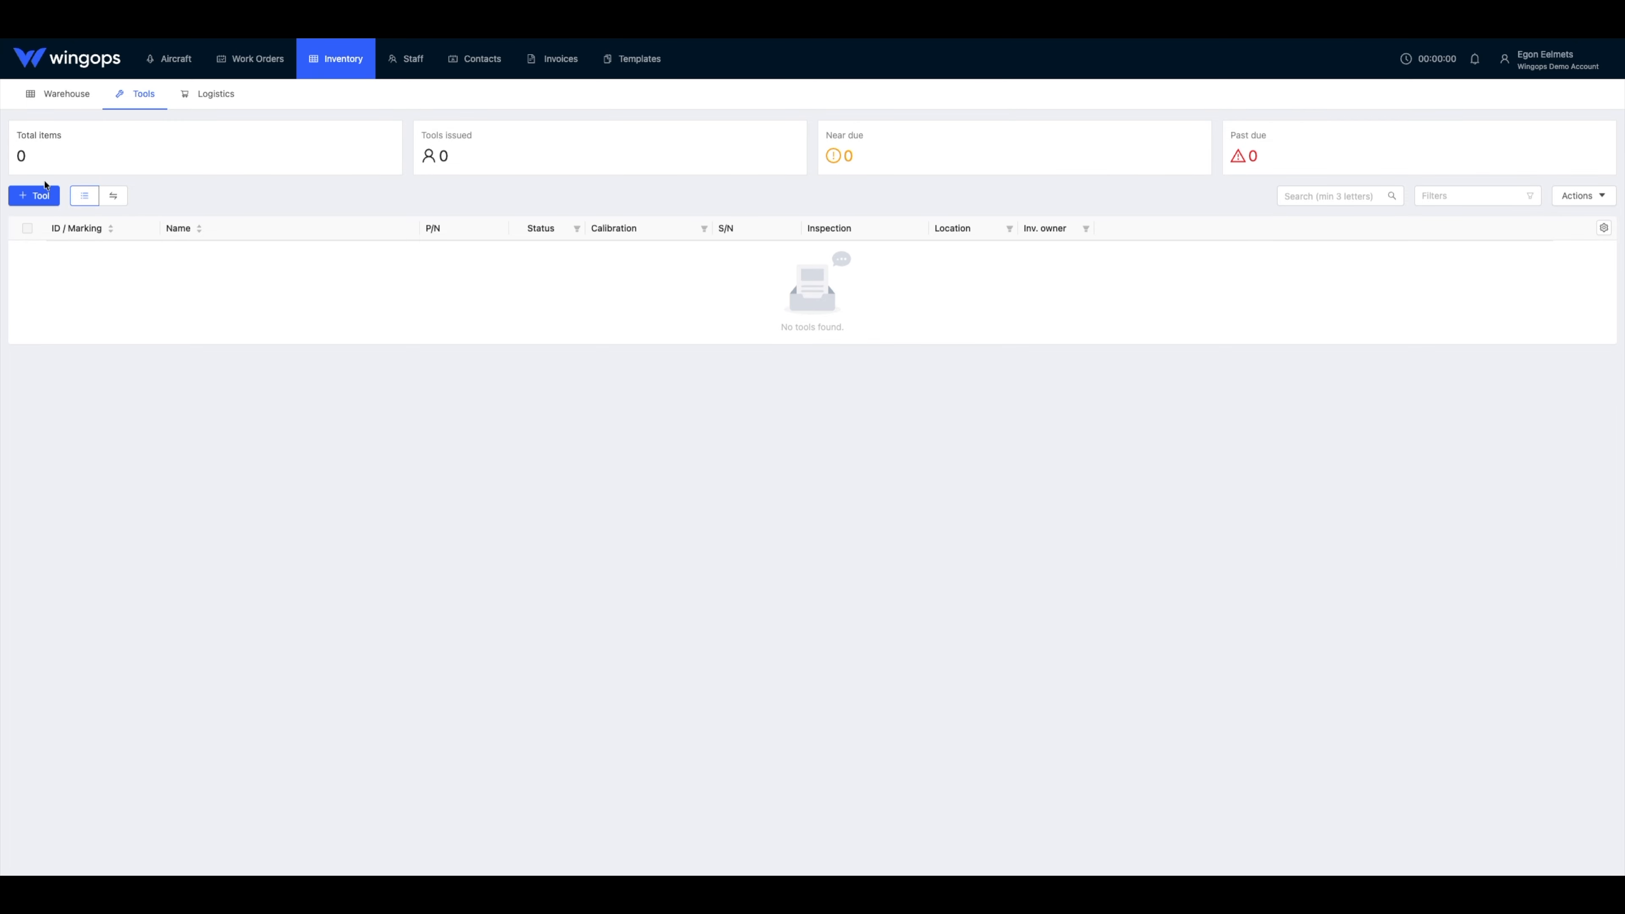
left_click(31, 200)
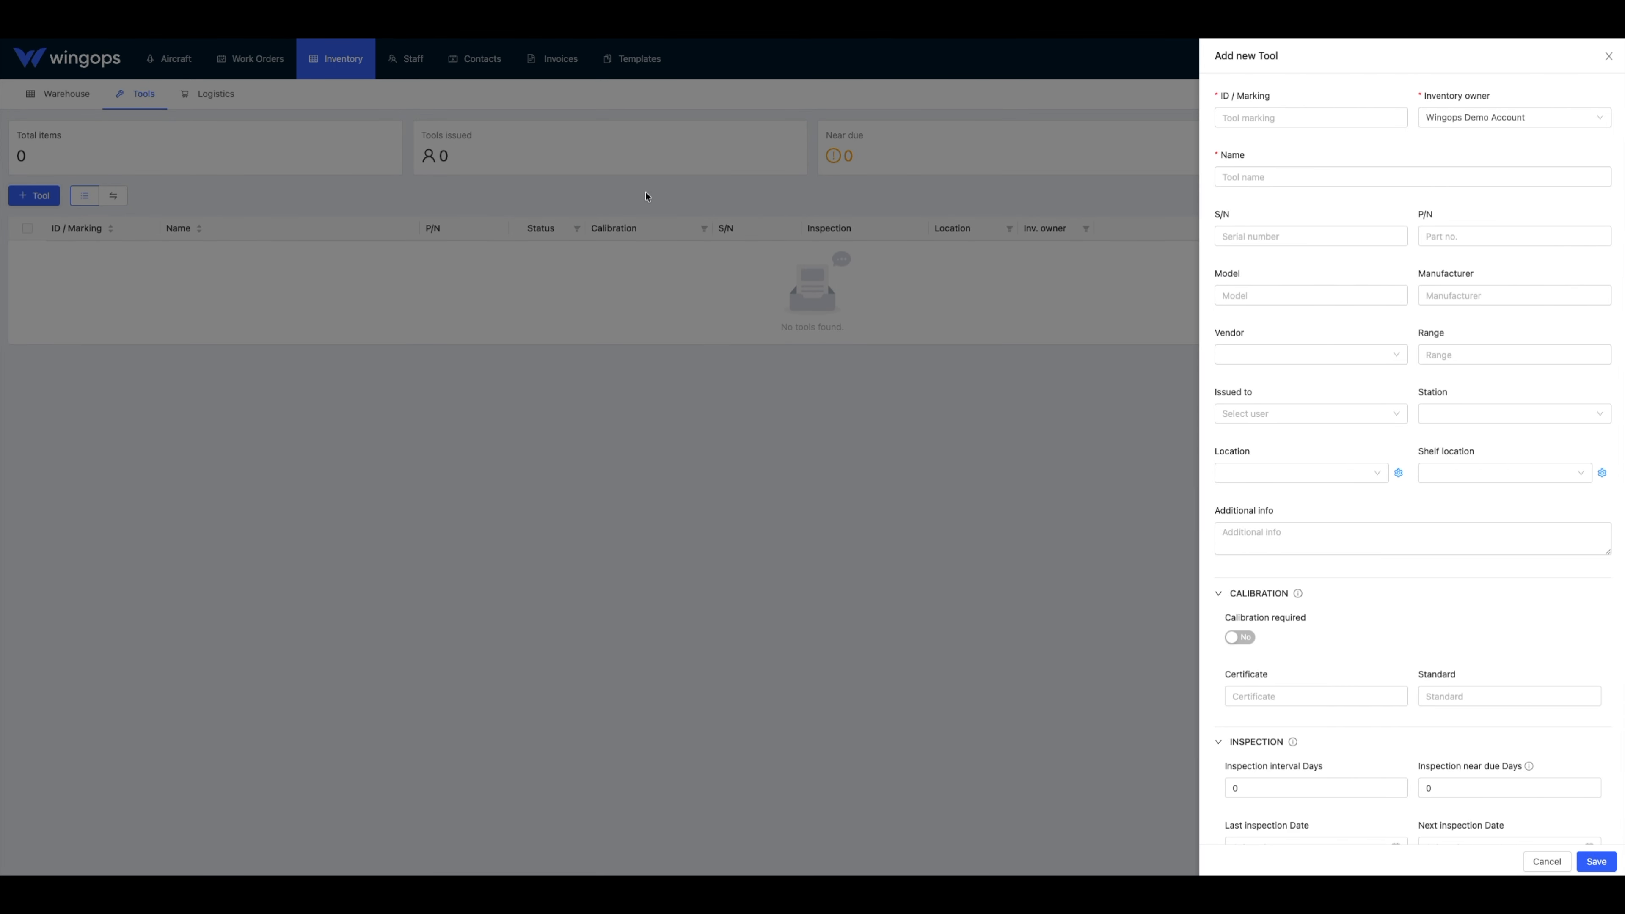
left_click(1258, 117)
left_click(1299, 145)
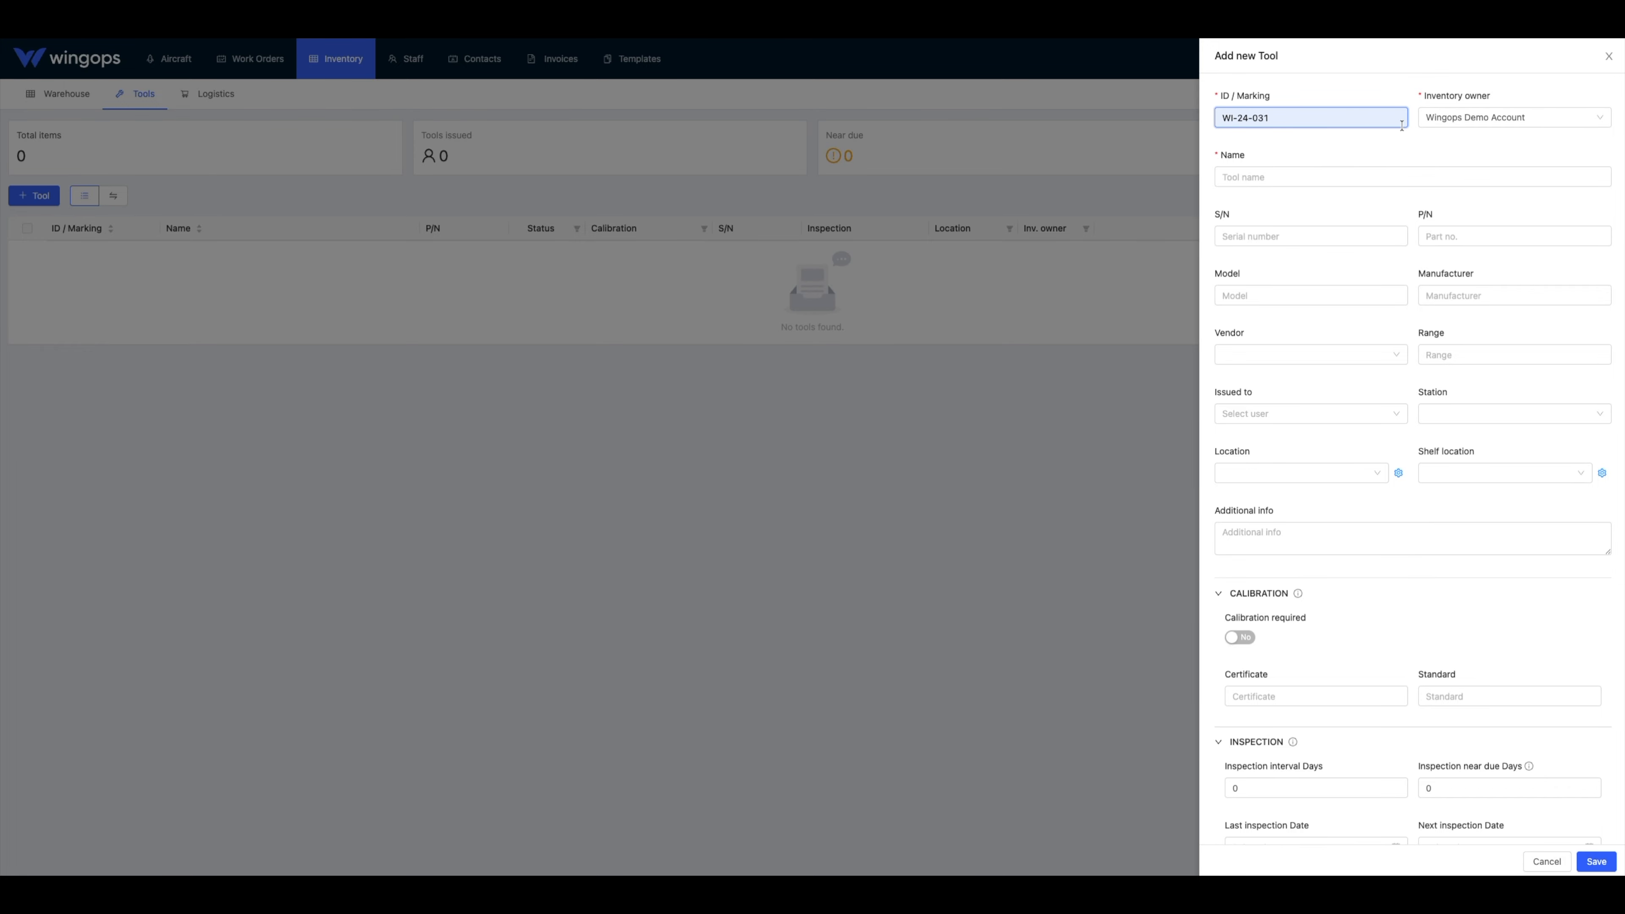
left_click(1442, 124)
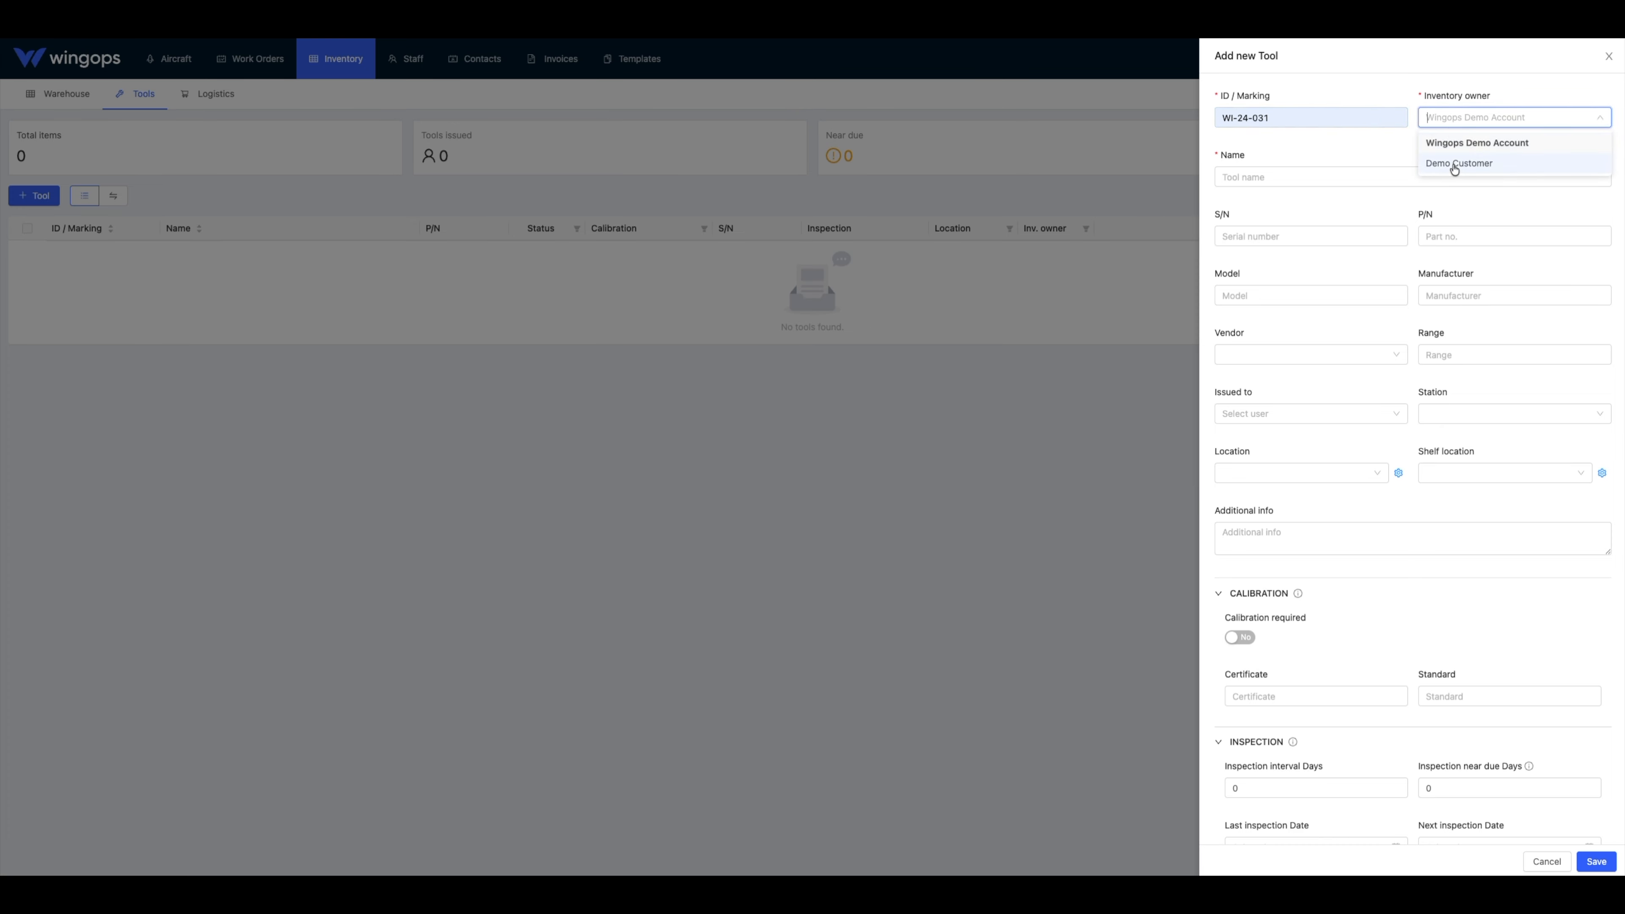
left_click(1462, 143)
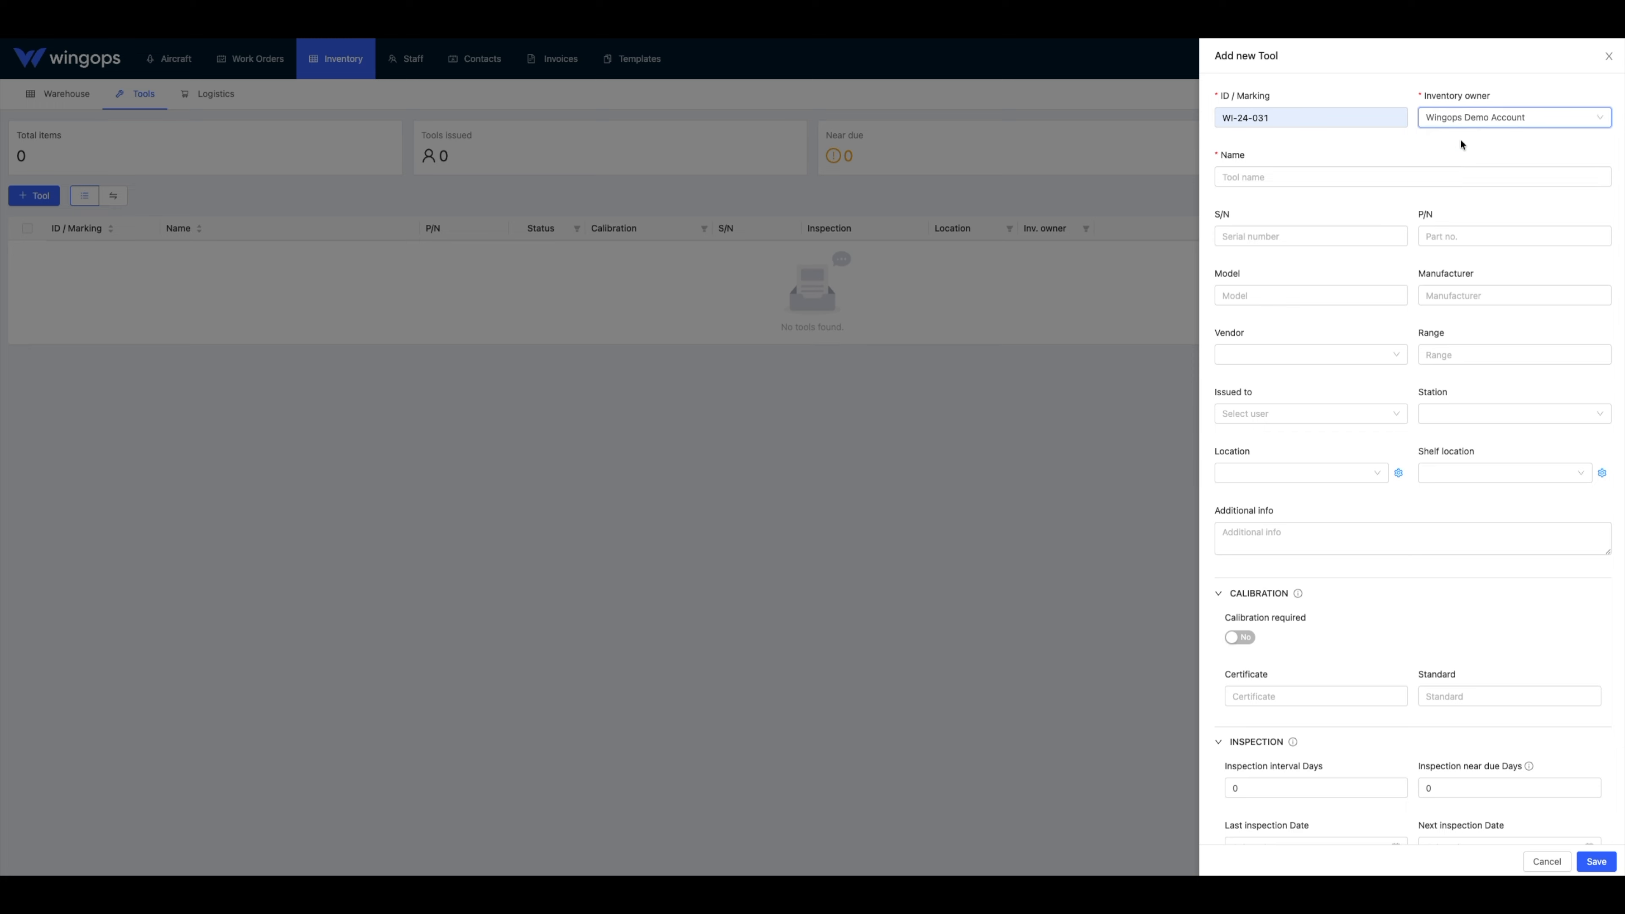
left_click(1258, 177)
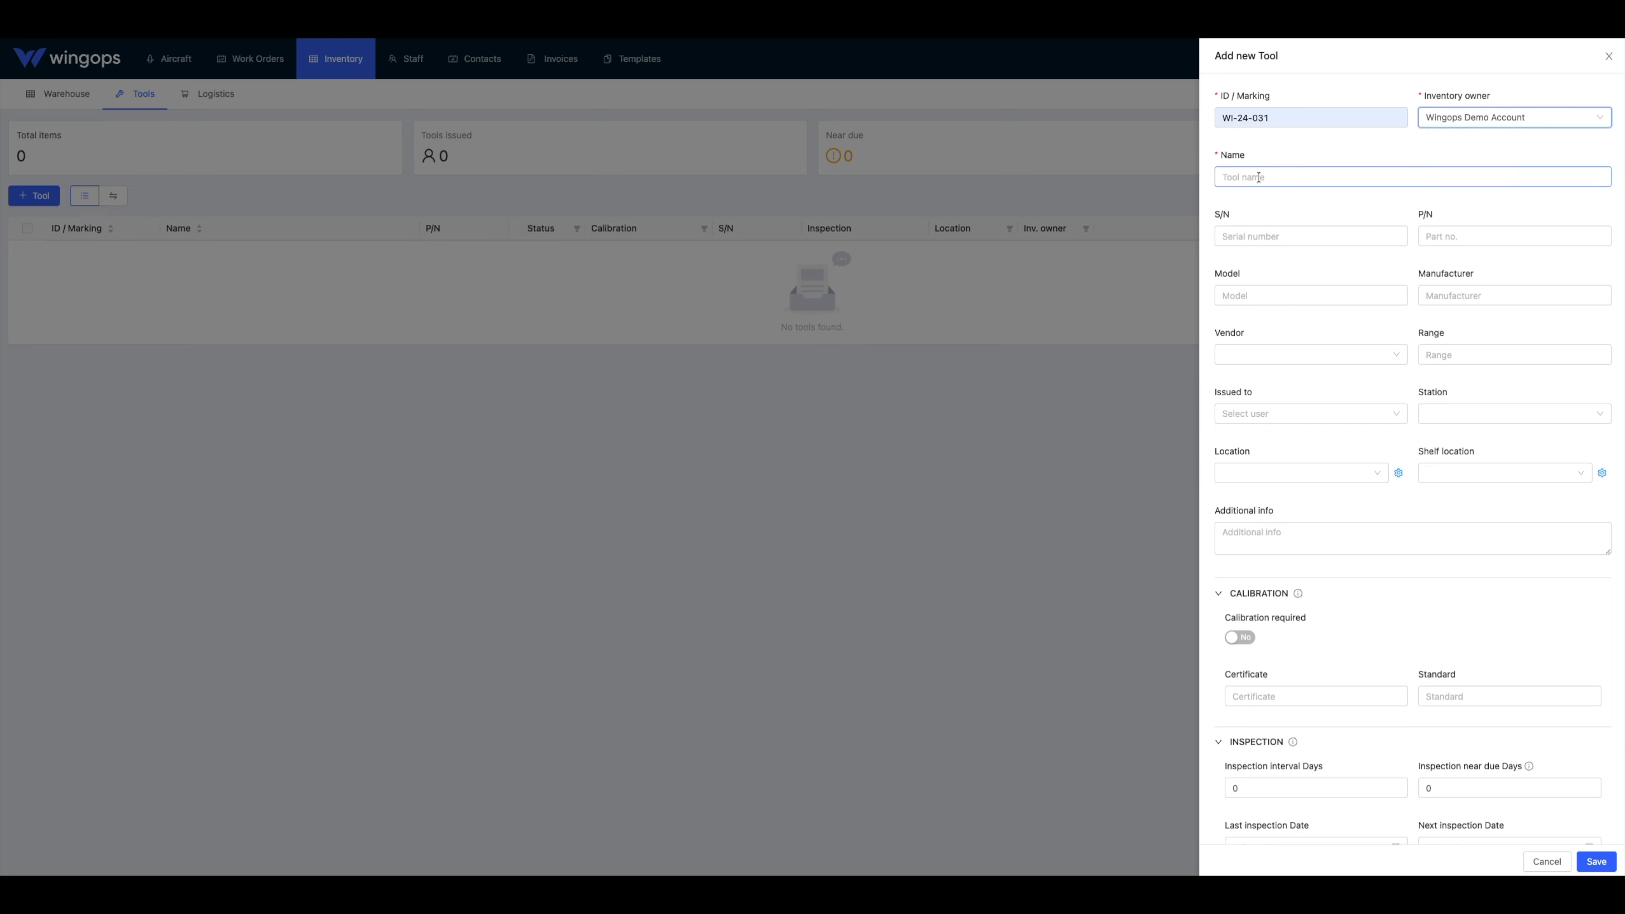
left_click(1259, 178)
left_click(1304, 206)
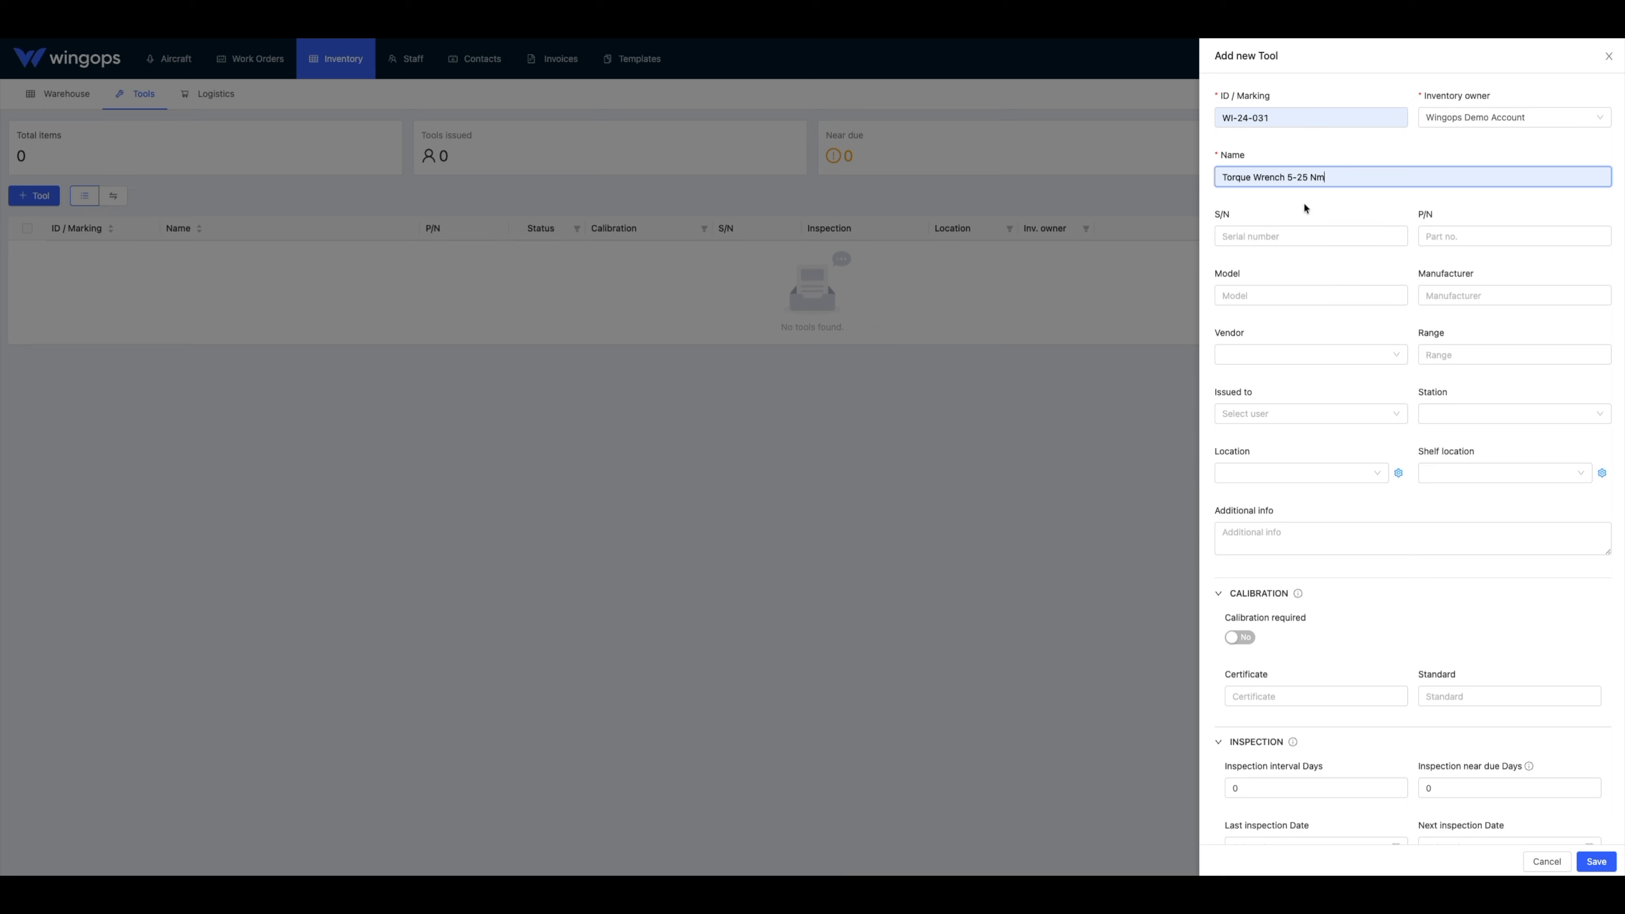
Enter the torque wrench's serial number 79107, part number 74WR-25 and manufacturer Bahco.
left_click(1280, 236)
left_click(1309, 267)
left_click(1443, 237)
key("Down")
key("Return")
left_click(1462, 295)
left_click(1491, 323)
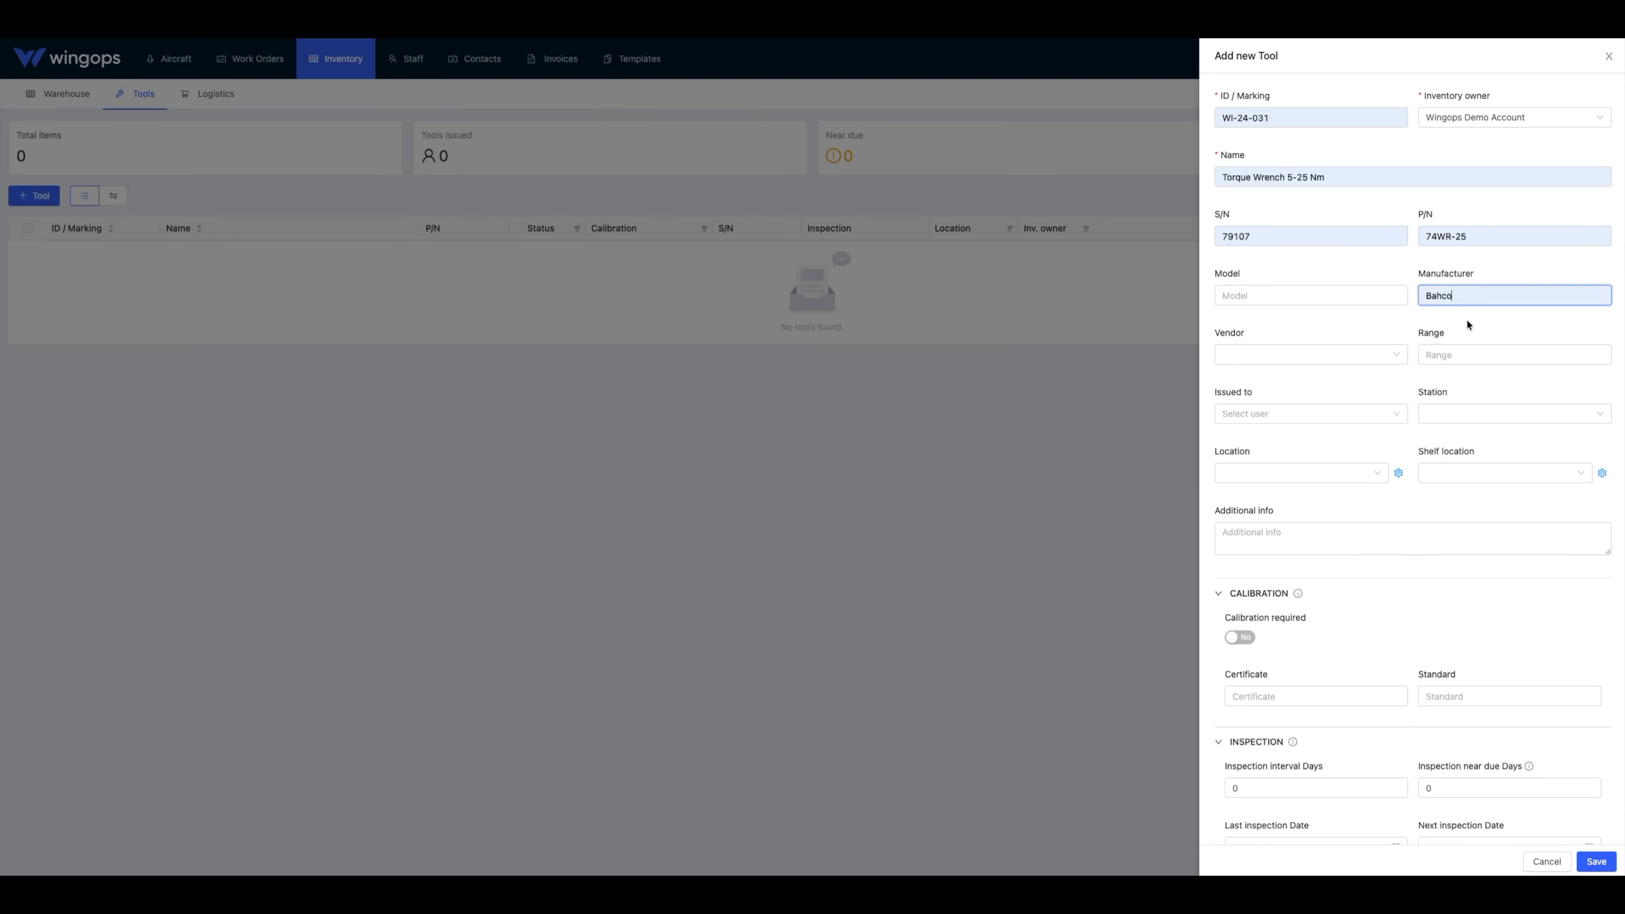
Set the torque wrench's vendor to ScrewFix and its range to 5-25 Nm.
left_click(1368, 355)
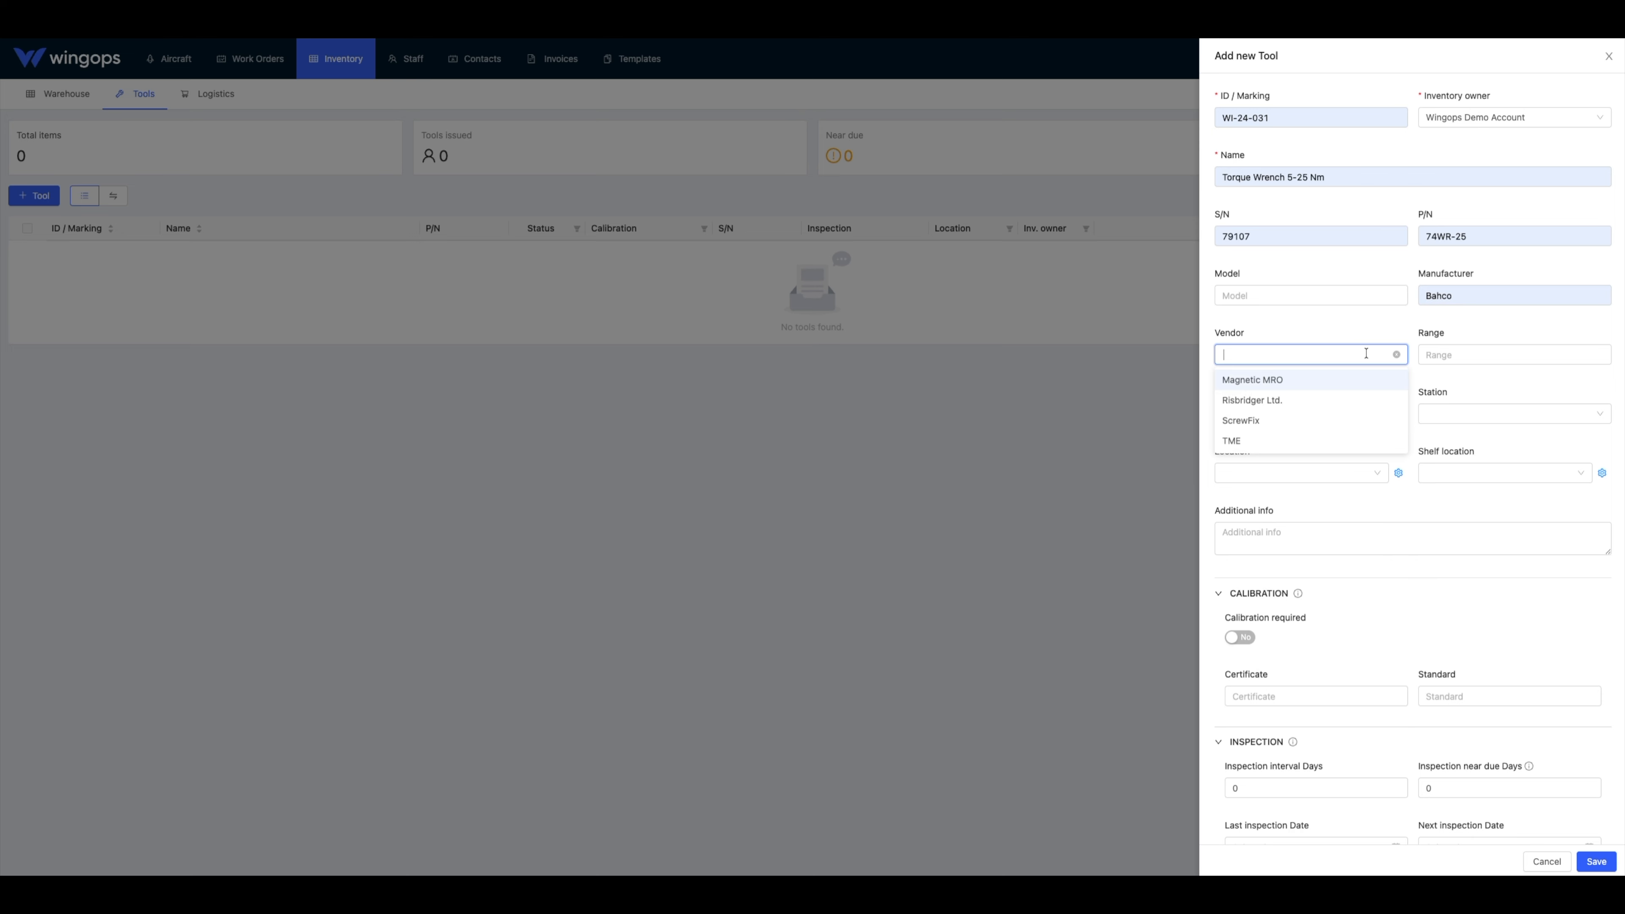
left_click(1294, 423)
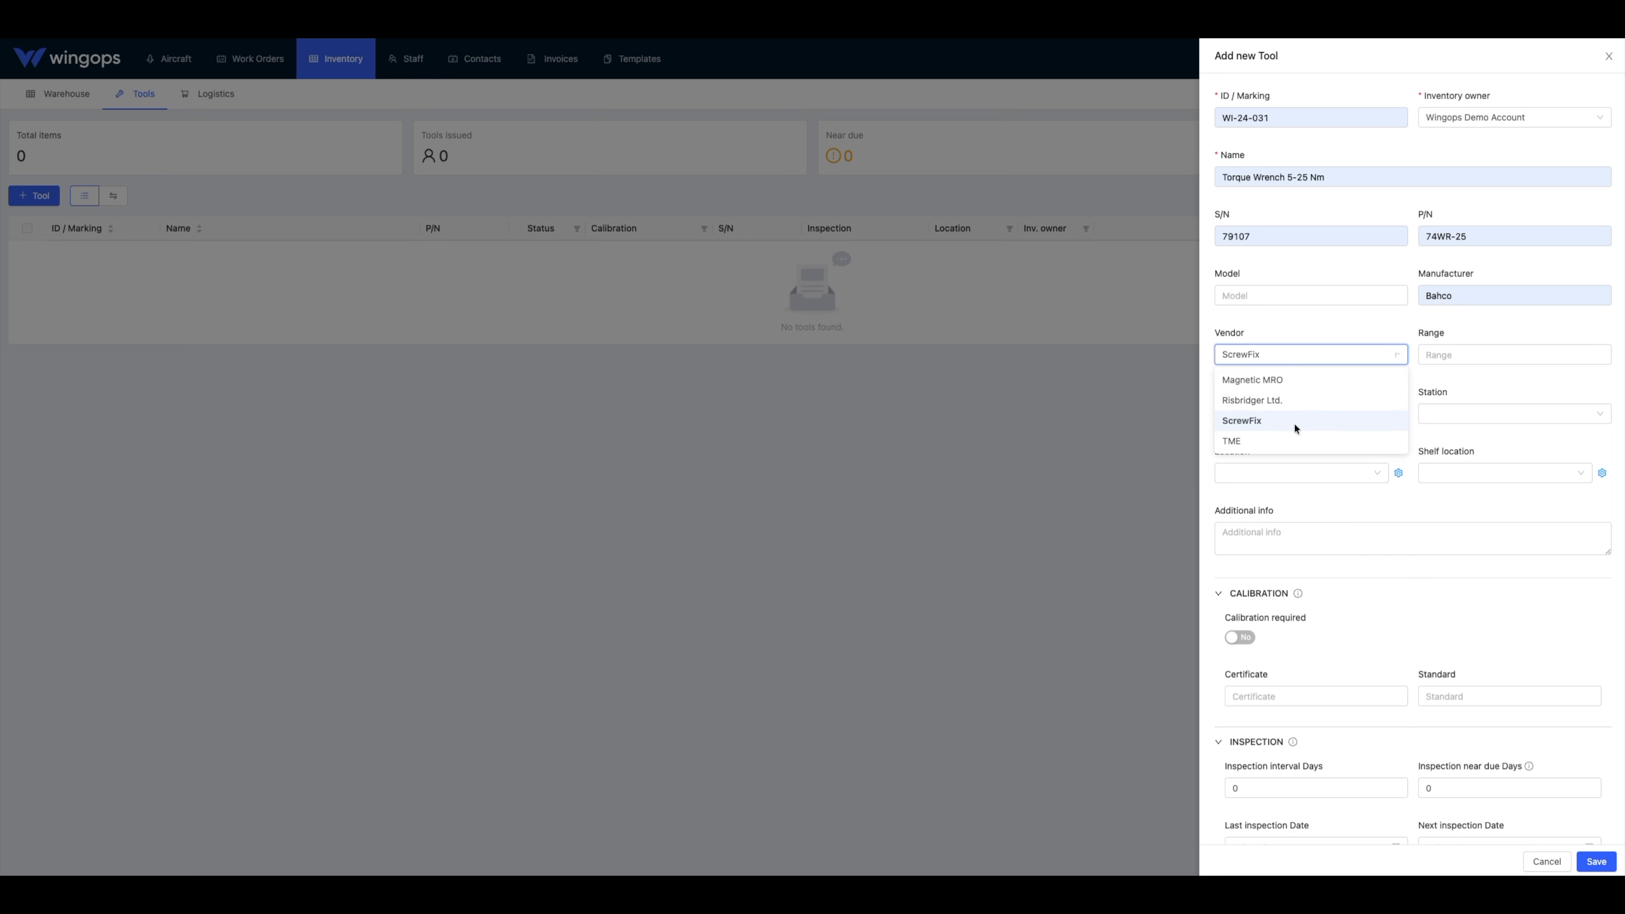
left_click(1455, 359)
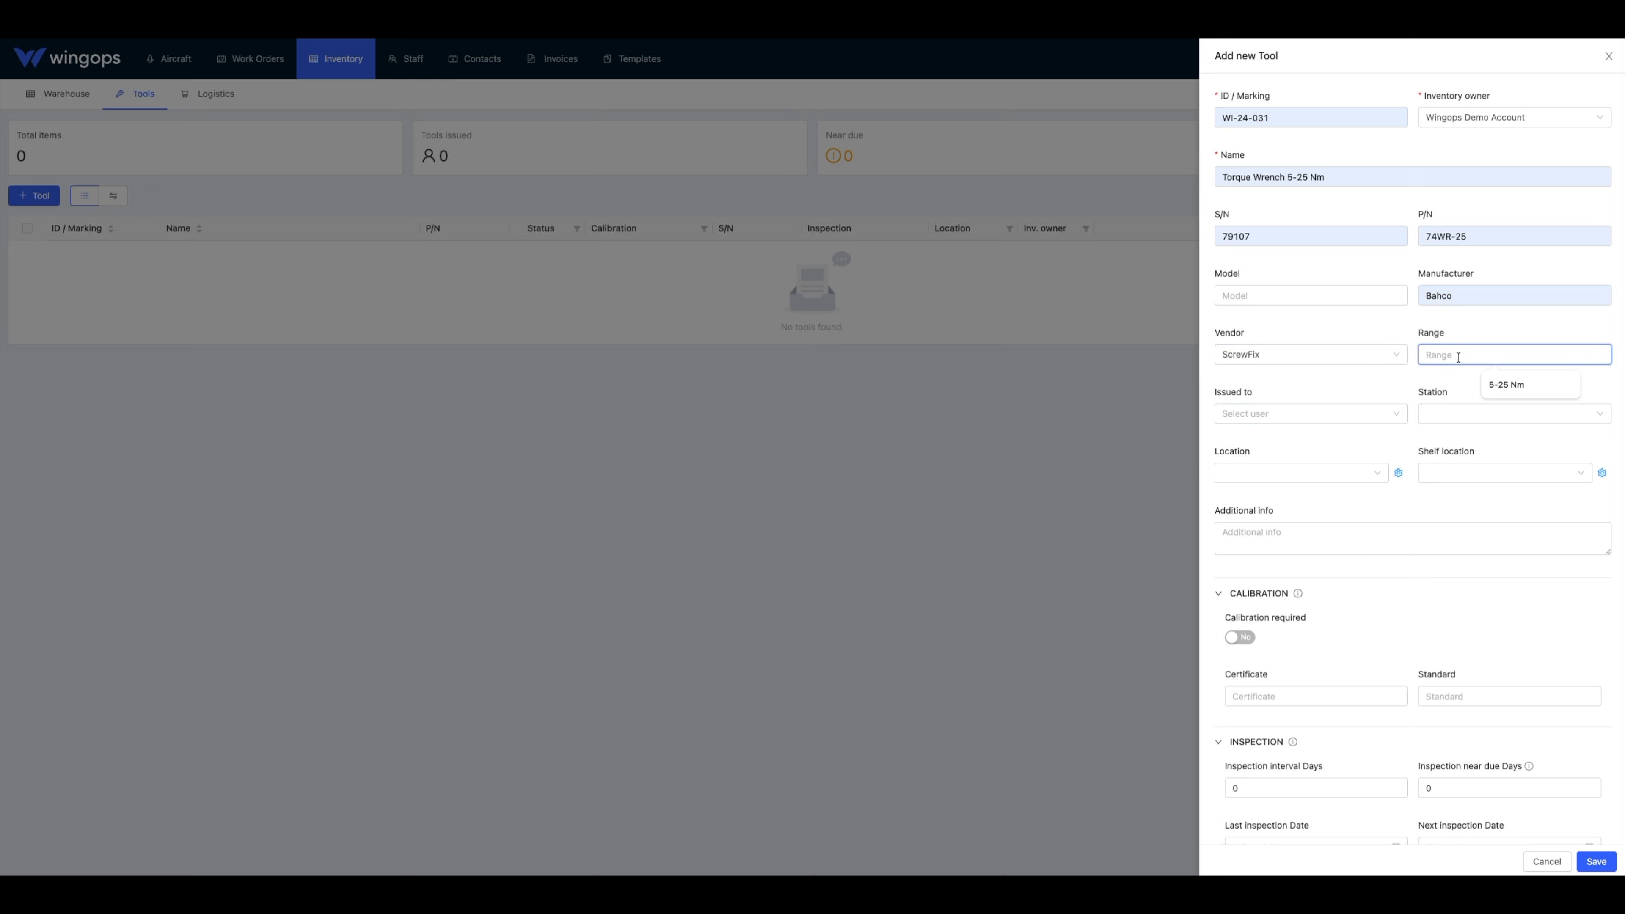
left_click(1501, 383)
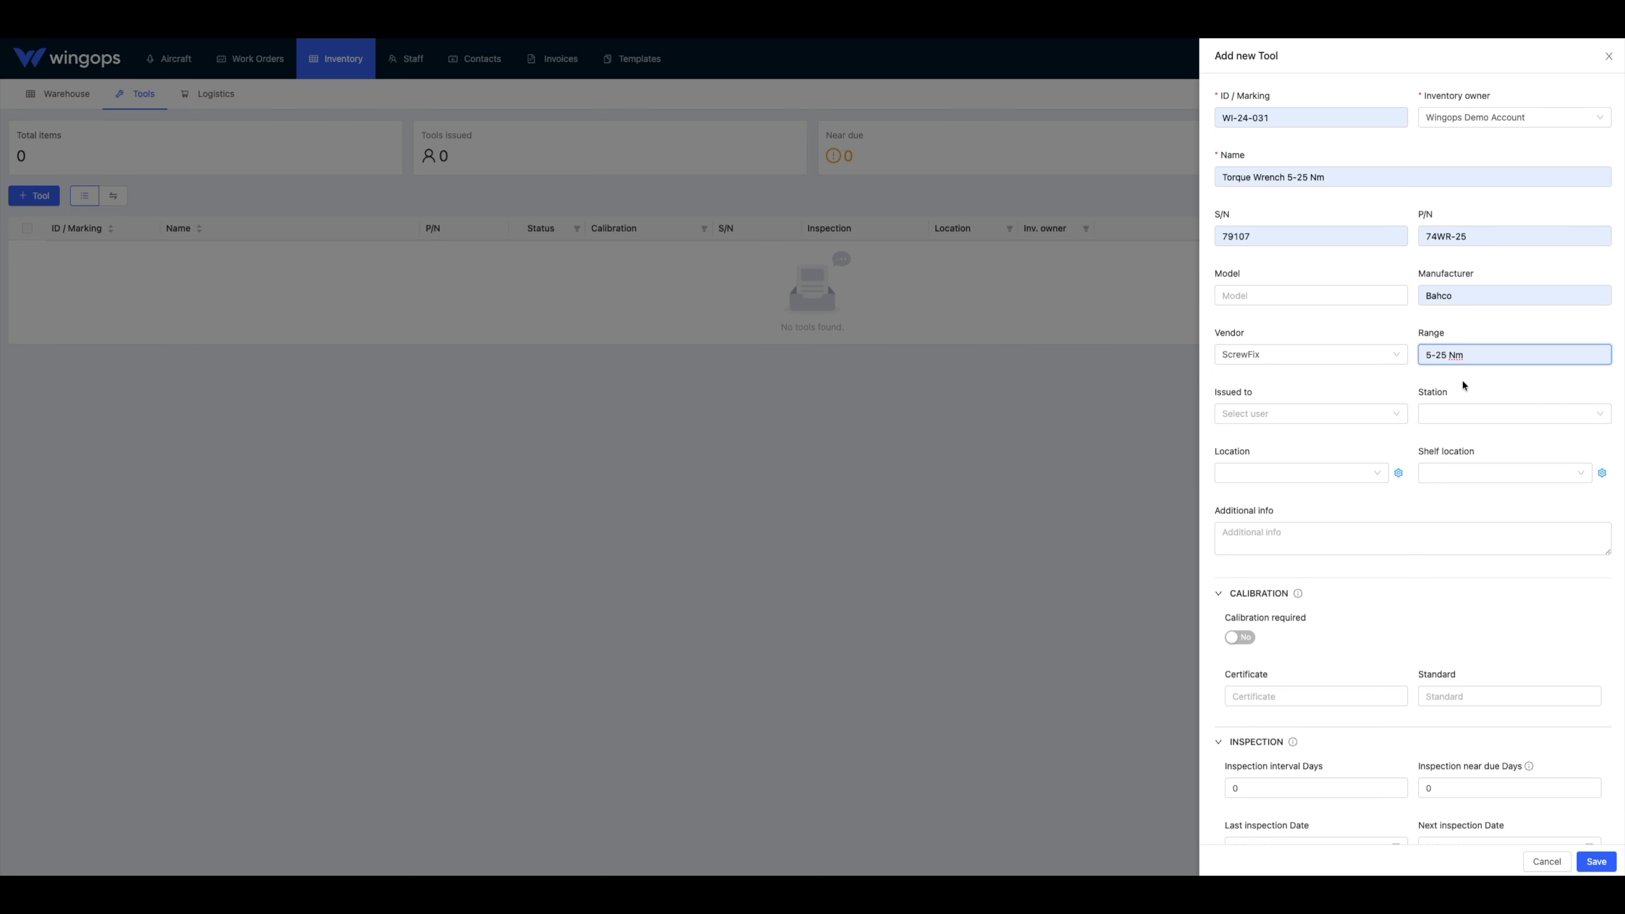
Assign the torque wrench to station EETU, location Tool Storage and shelf location T1.
left_click(1439, 428)
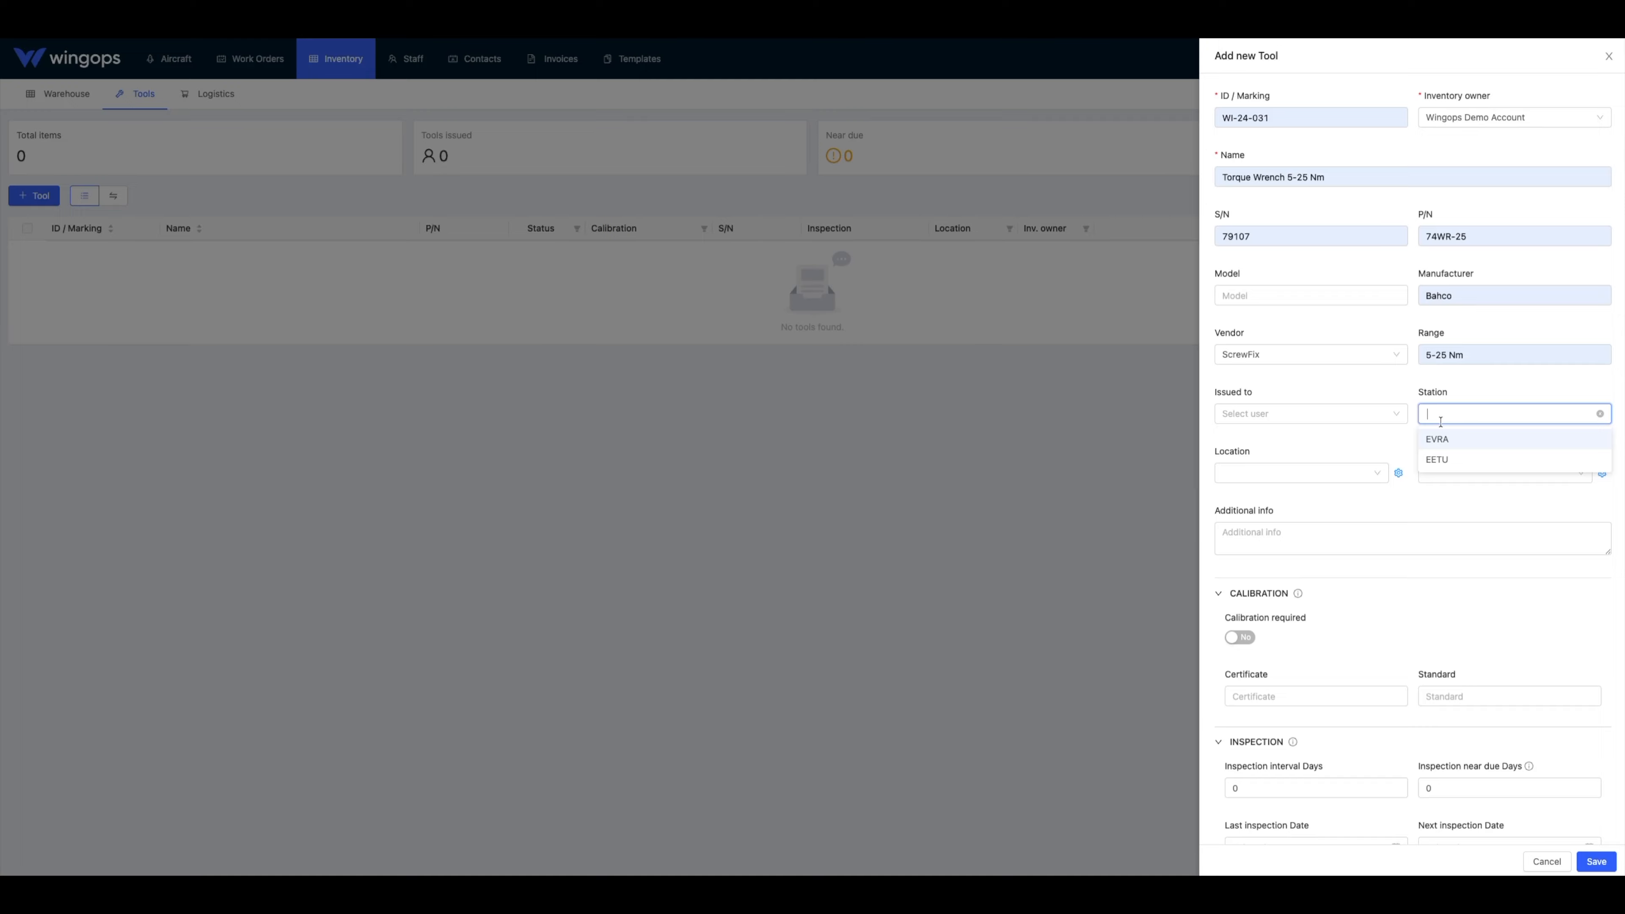
left_click(1444, 459)
left_click(1340, 474)
left_click(1332, 497)
left_click(1448, 473)
left_click(1446, 520)
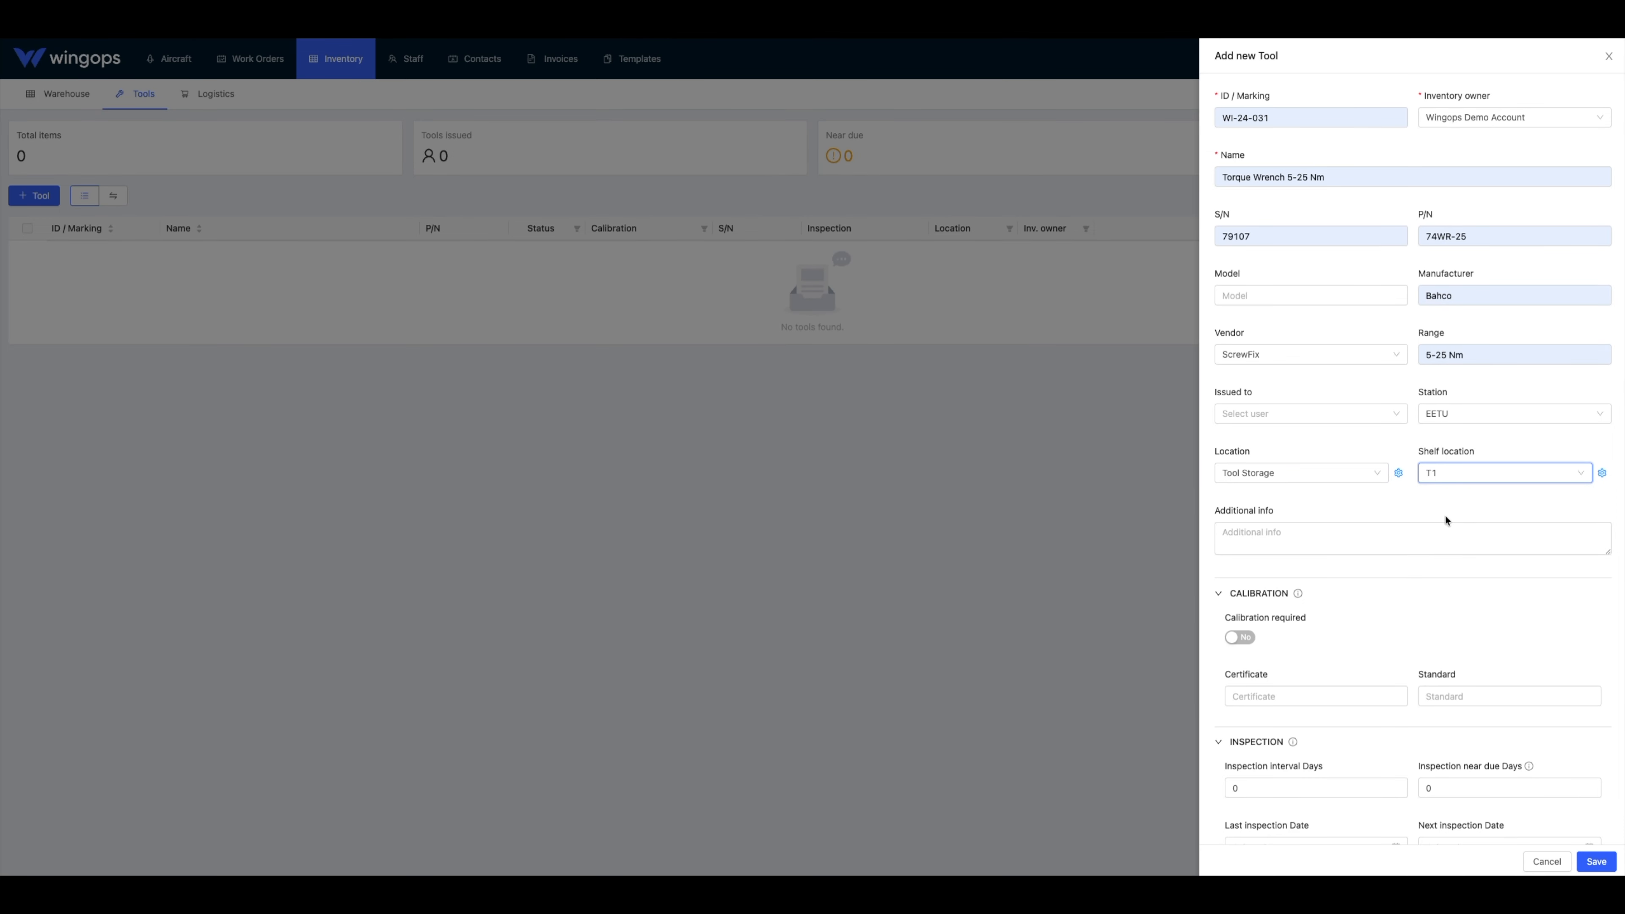
Mark calibration as required, with a calibration interval of 365 days and a near-due period of 60 days.
scroll(1205, 514, "down", 2)
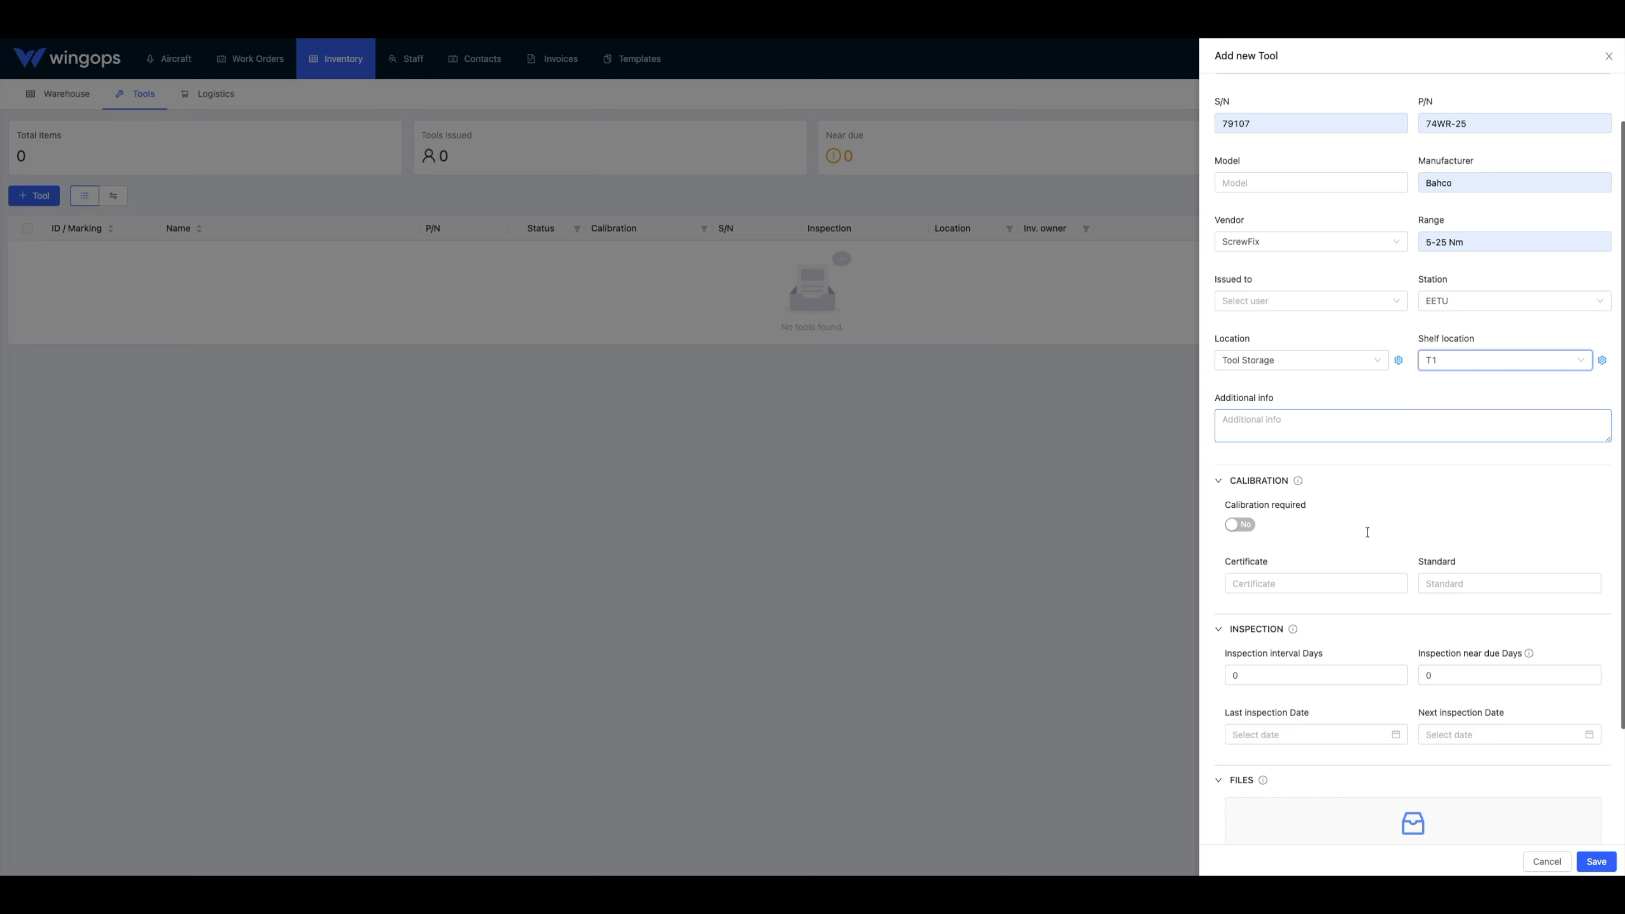
left_click(1242, 525)
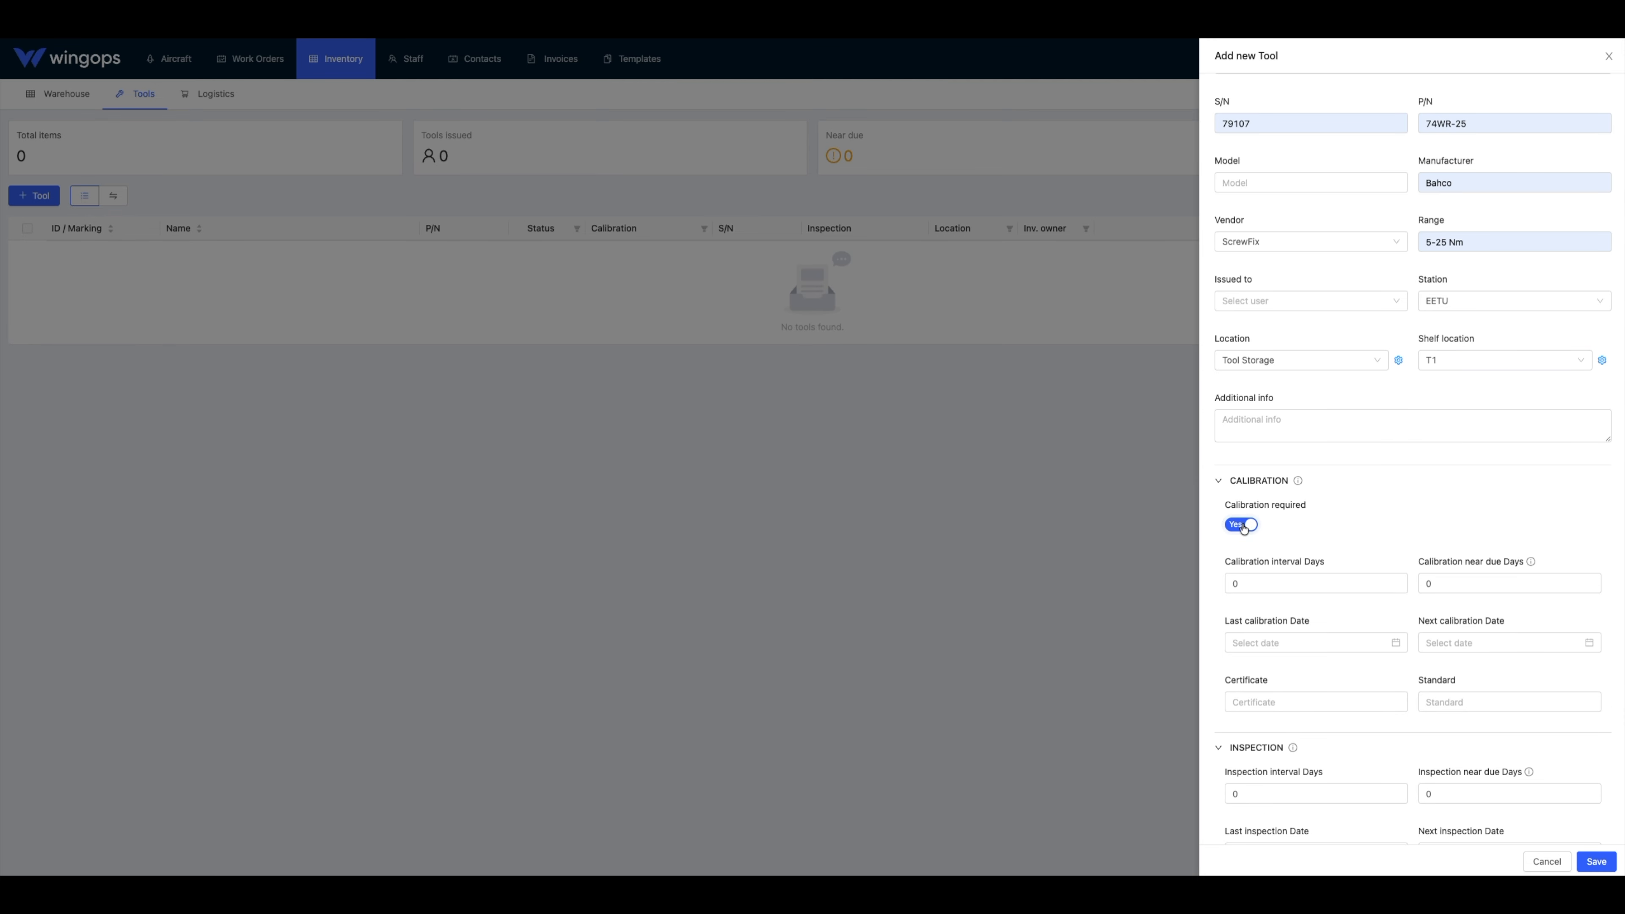
scroll(1289, 545, "down", 2)
double_click(1310, 478)
type("36")
key("Tab")
type("60")
key("Tab")
Set the last calibration date to 2025-05-01.
left_click(1401, 541)
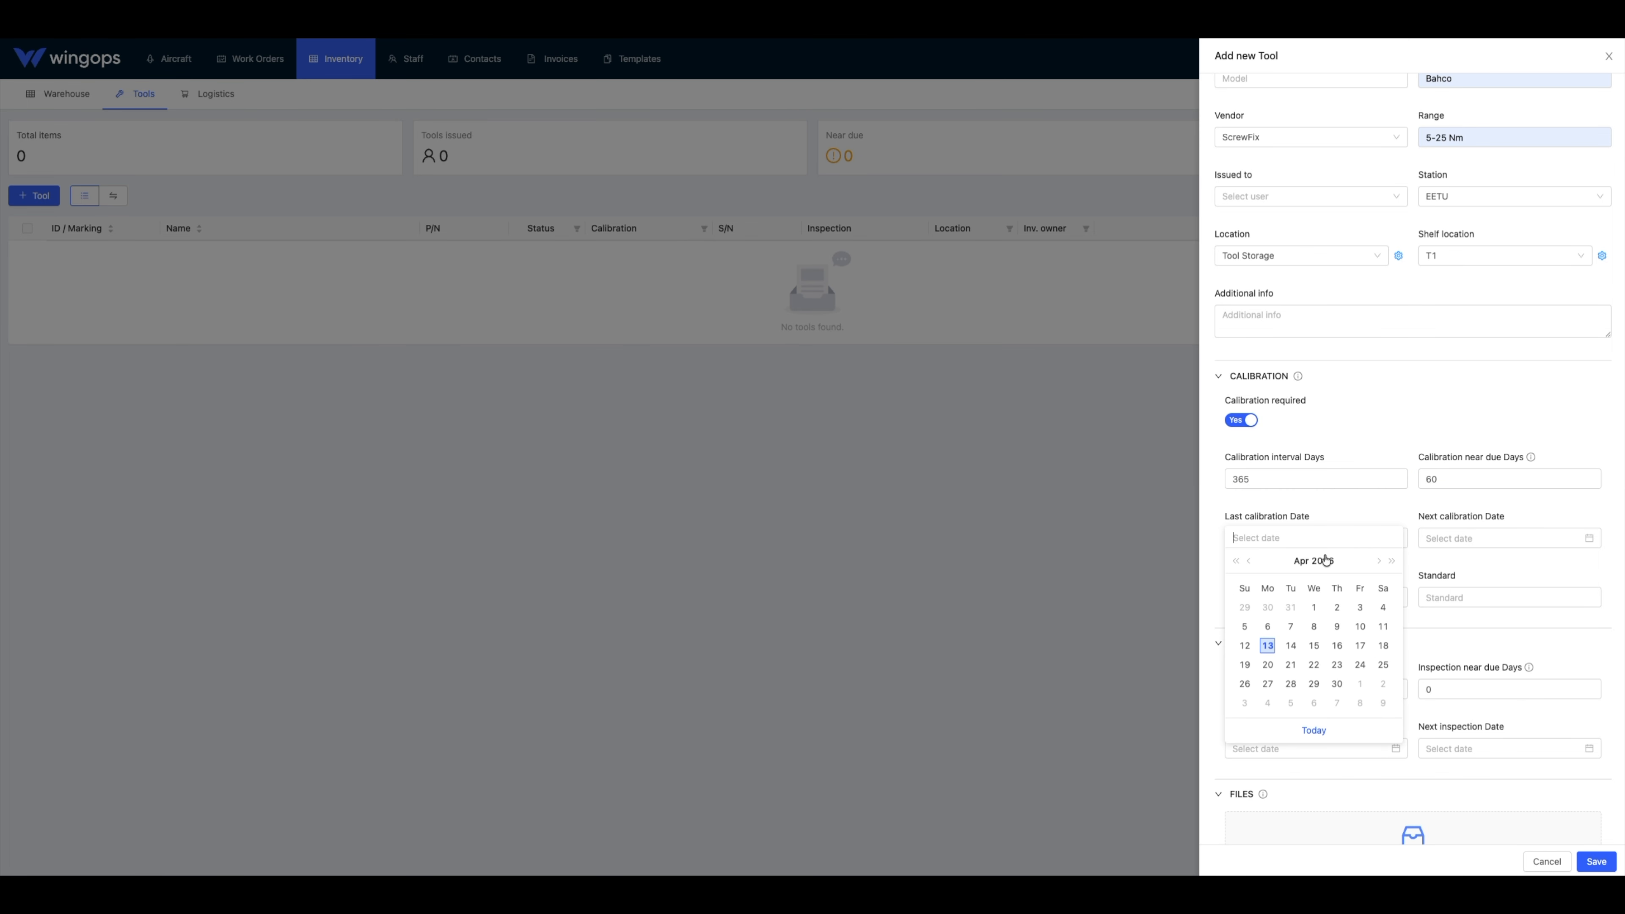
left_click(1379, 561)
left_click(1337, 603)
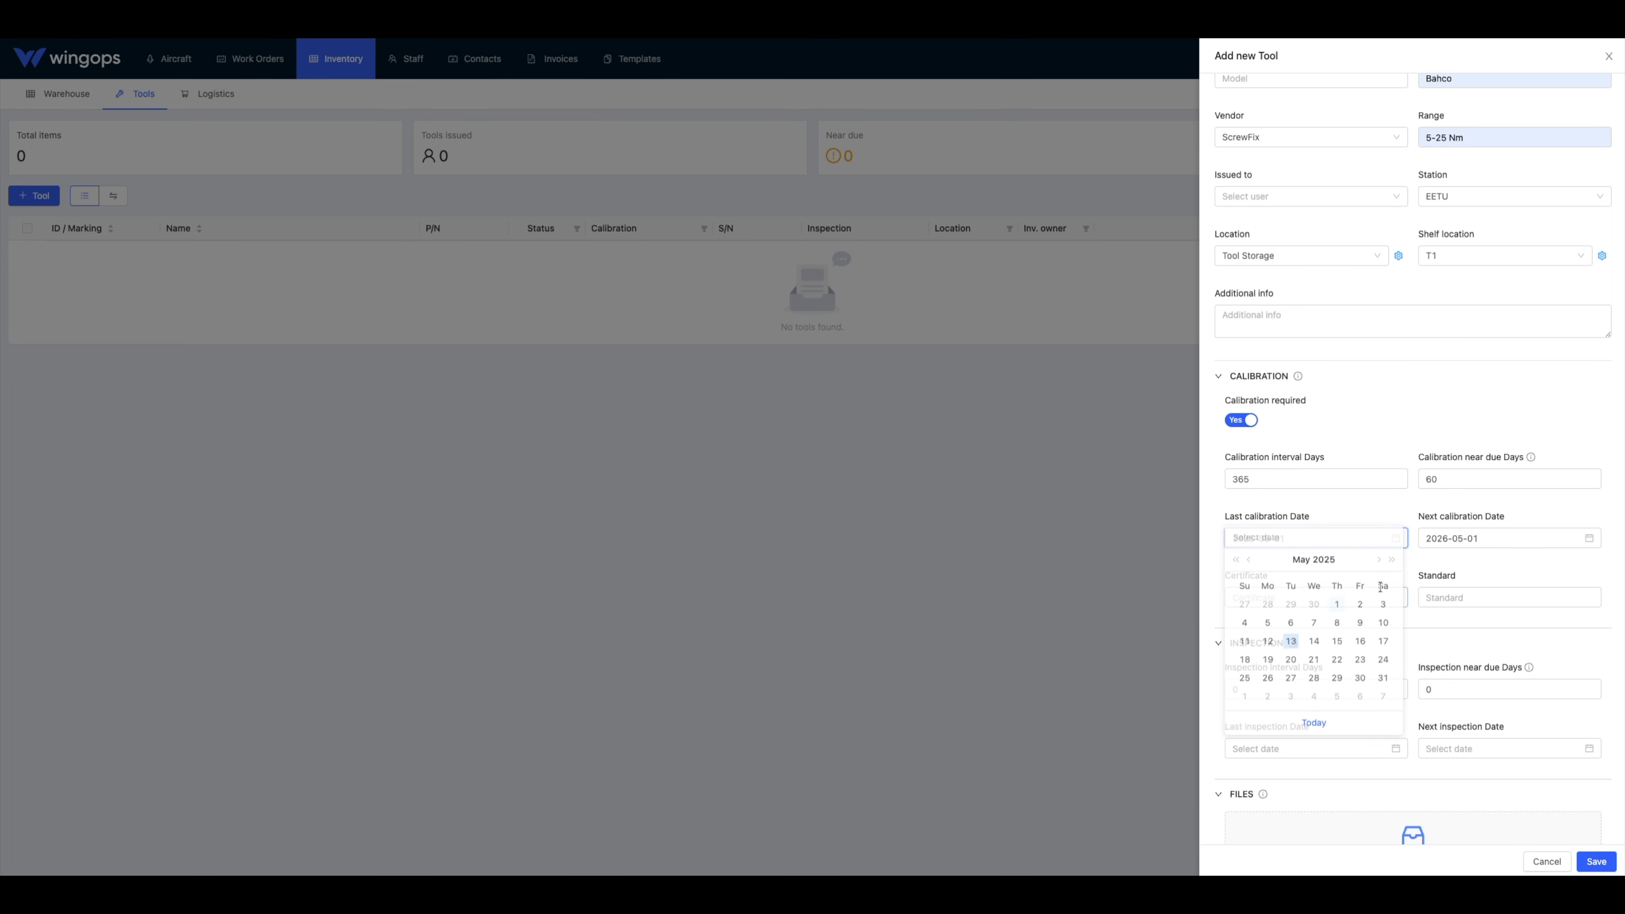
Fill in calibration certificate ATLF-25/0591 and standard EN ISO/IEC 17025 K001.
left_click(1353, 597)
left_click(1342, 626)
left_click(1469, 598)
left_click(1500, 624)
Set the inspection interval to 365 days and the inspection near-due period to 60 days.
scroll(1409, 630, "down", 3)
double_click(1328, 488)
type("365")
key("Tab")
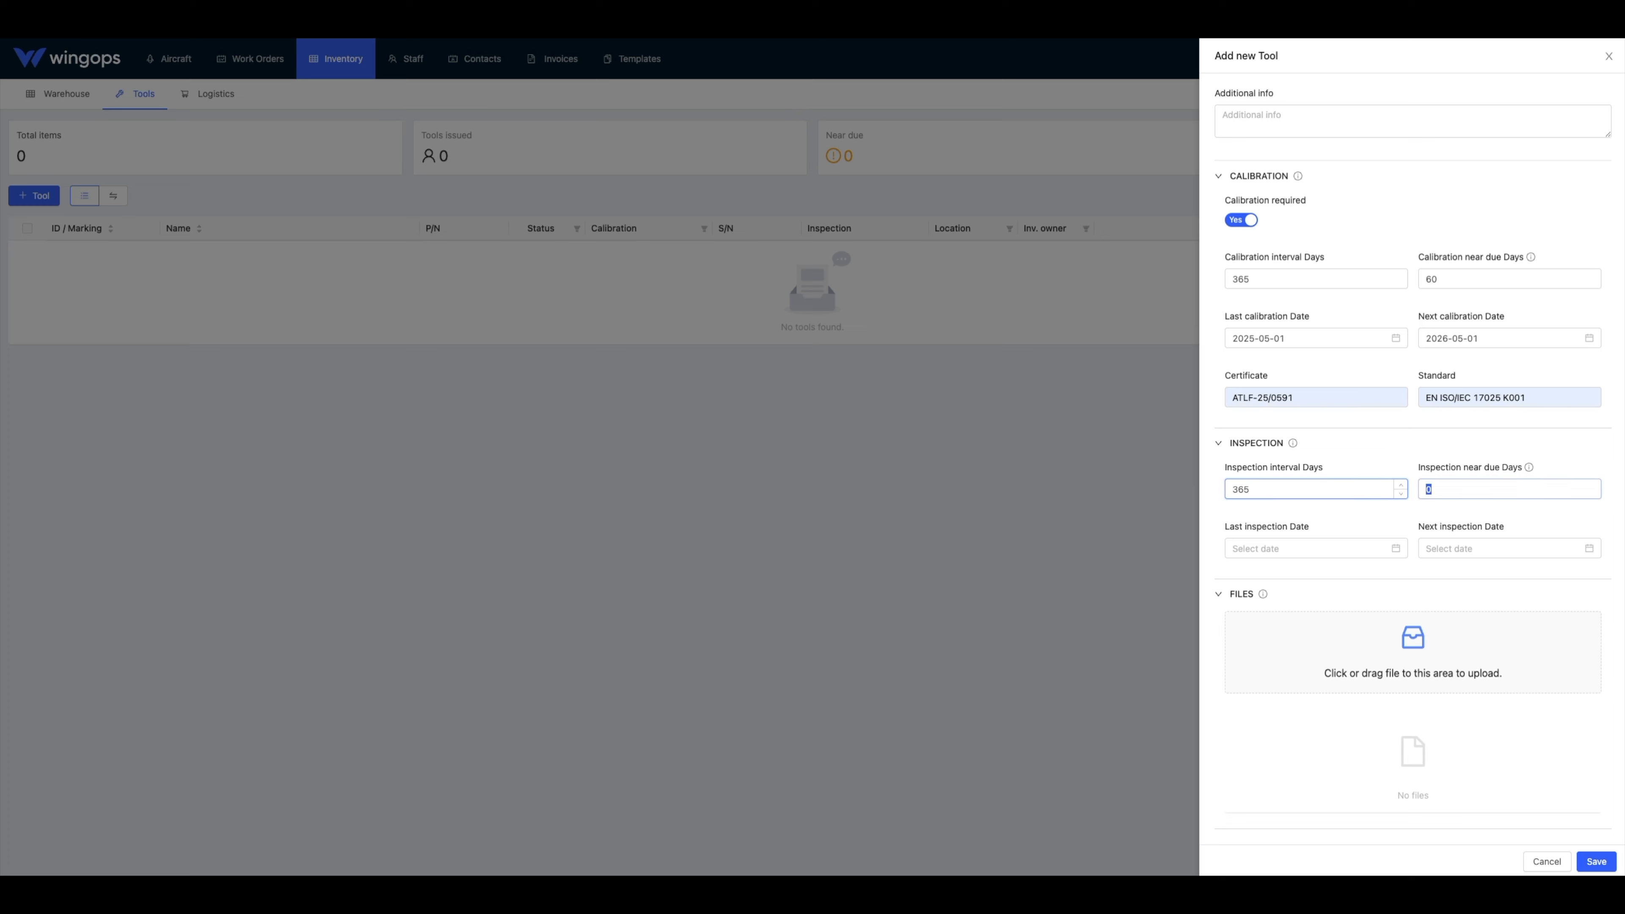
type("60")
key("Tab")
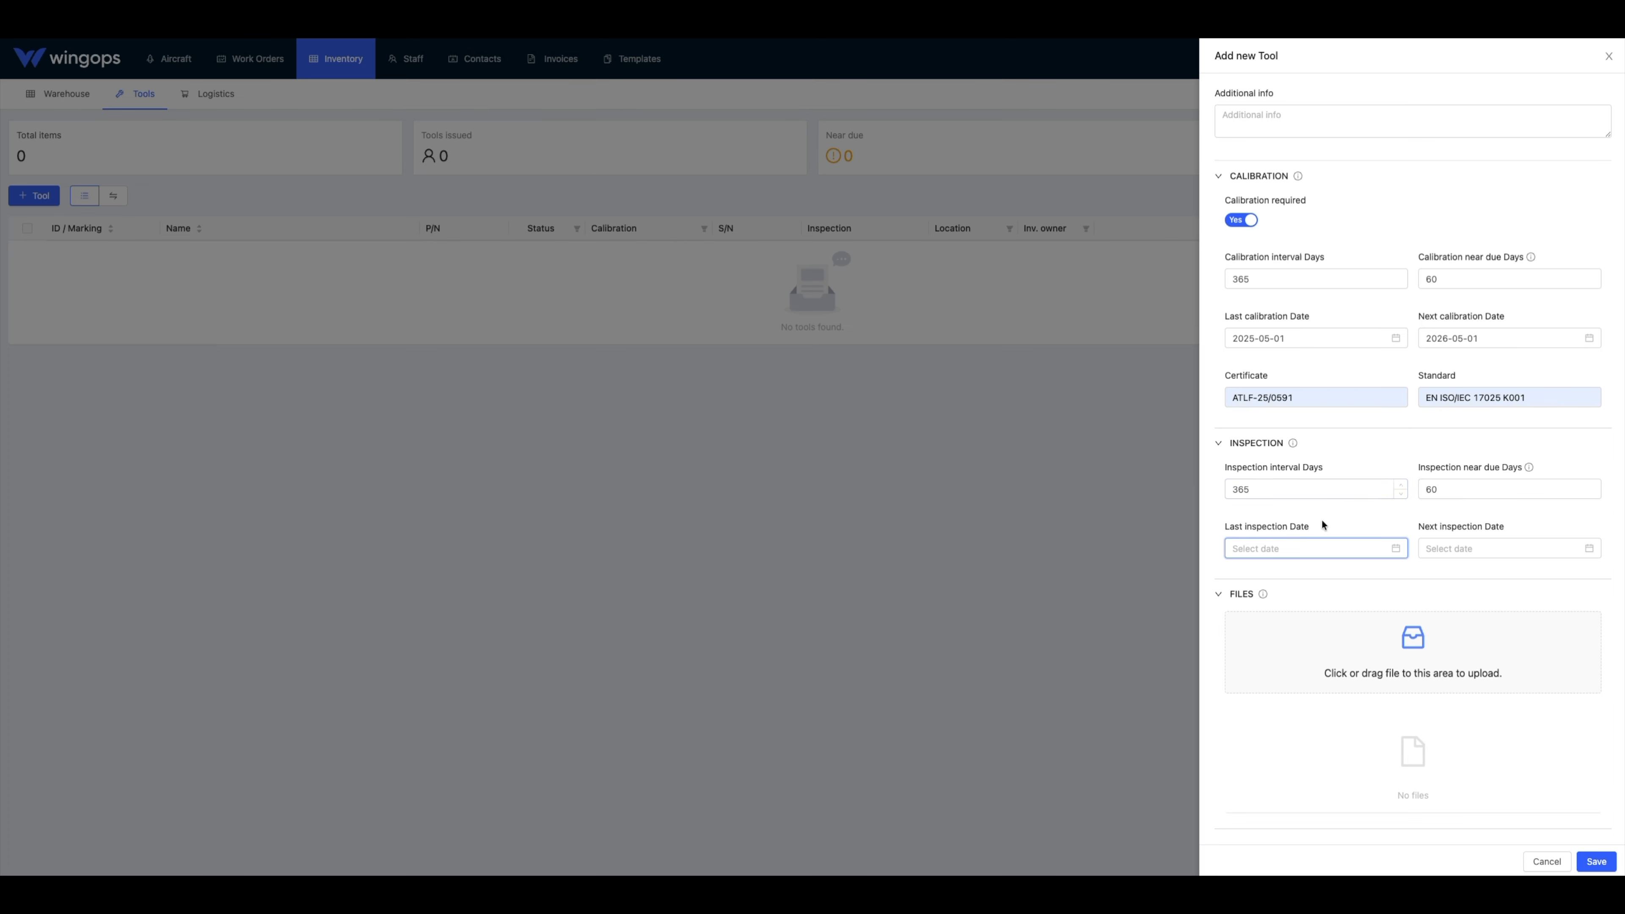
Set the last inspection date to 2026-04-12 and save the torque wrench.
left_click(1375, 551)
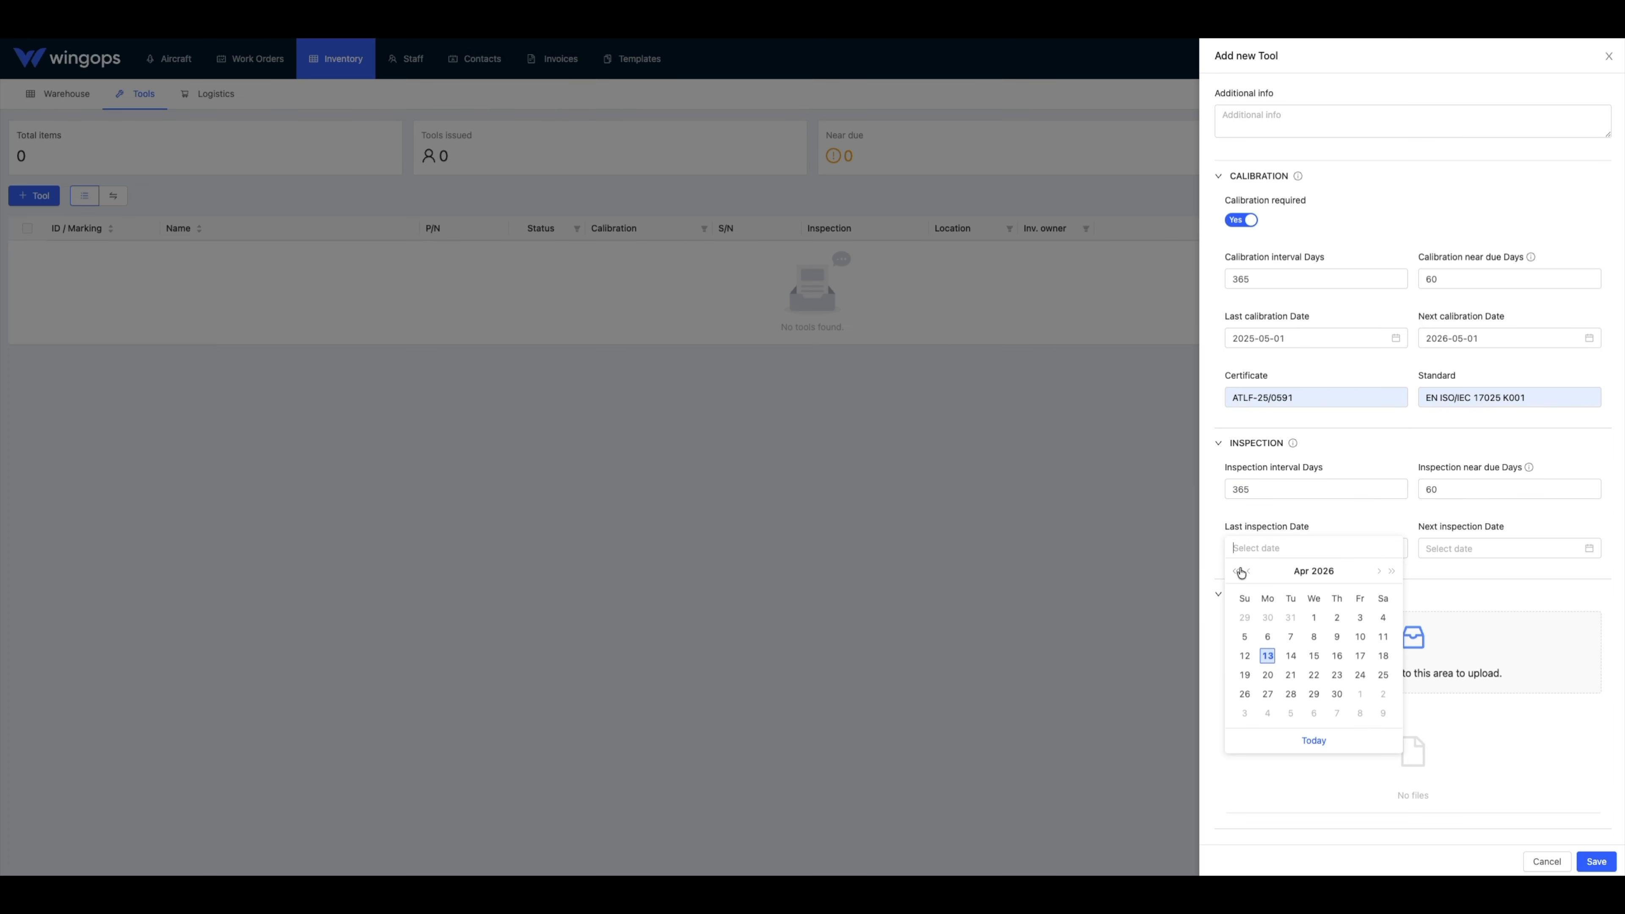
left_click(1391, 571)
left_click(1244, 655)
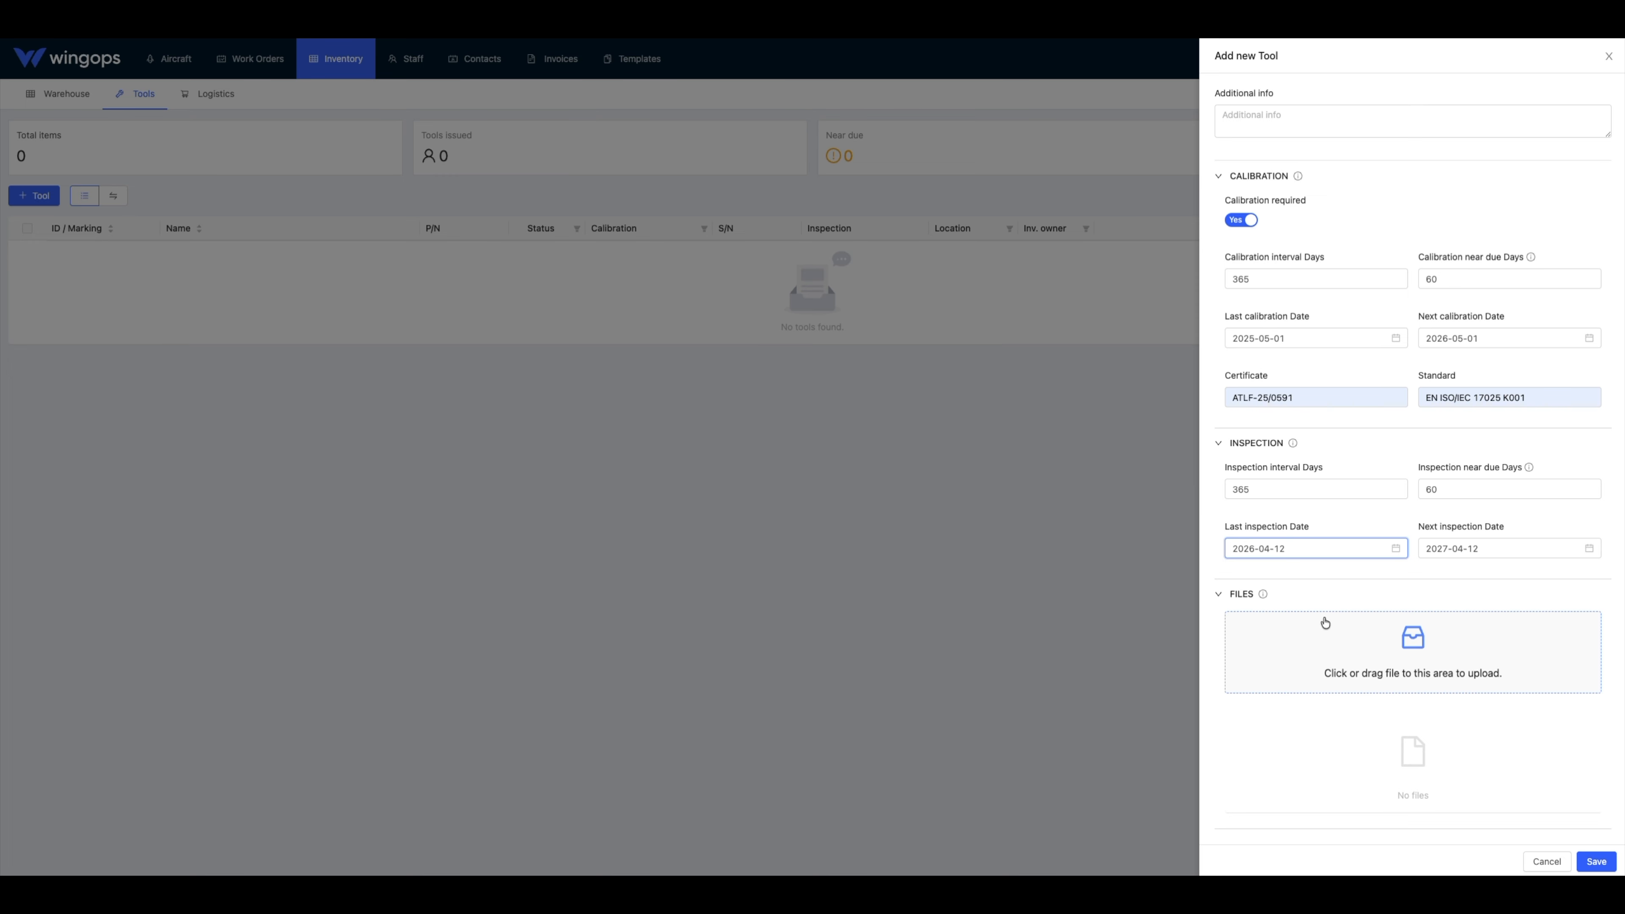
scroll(1344, 588, "down", 1)
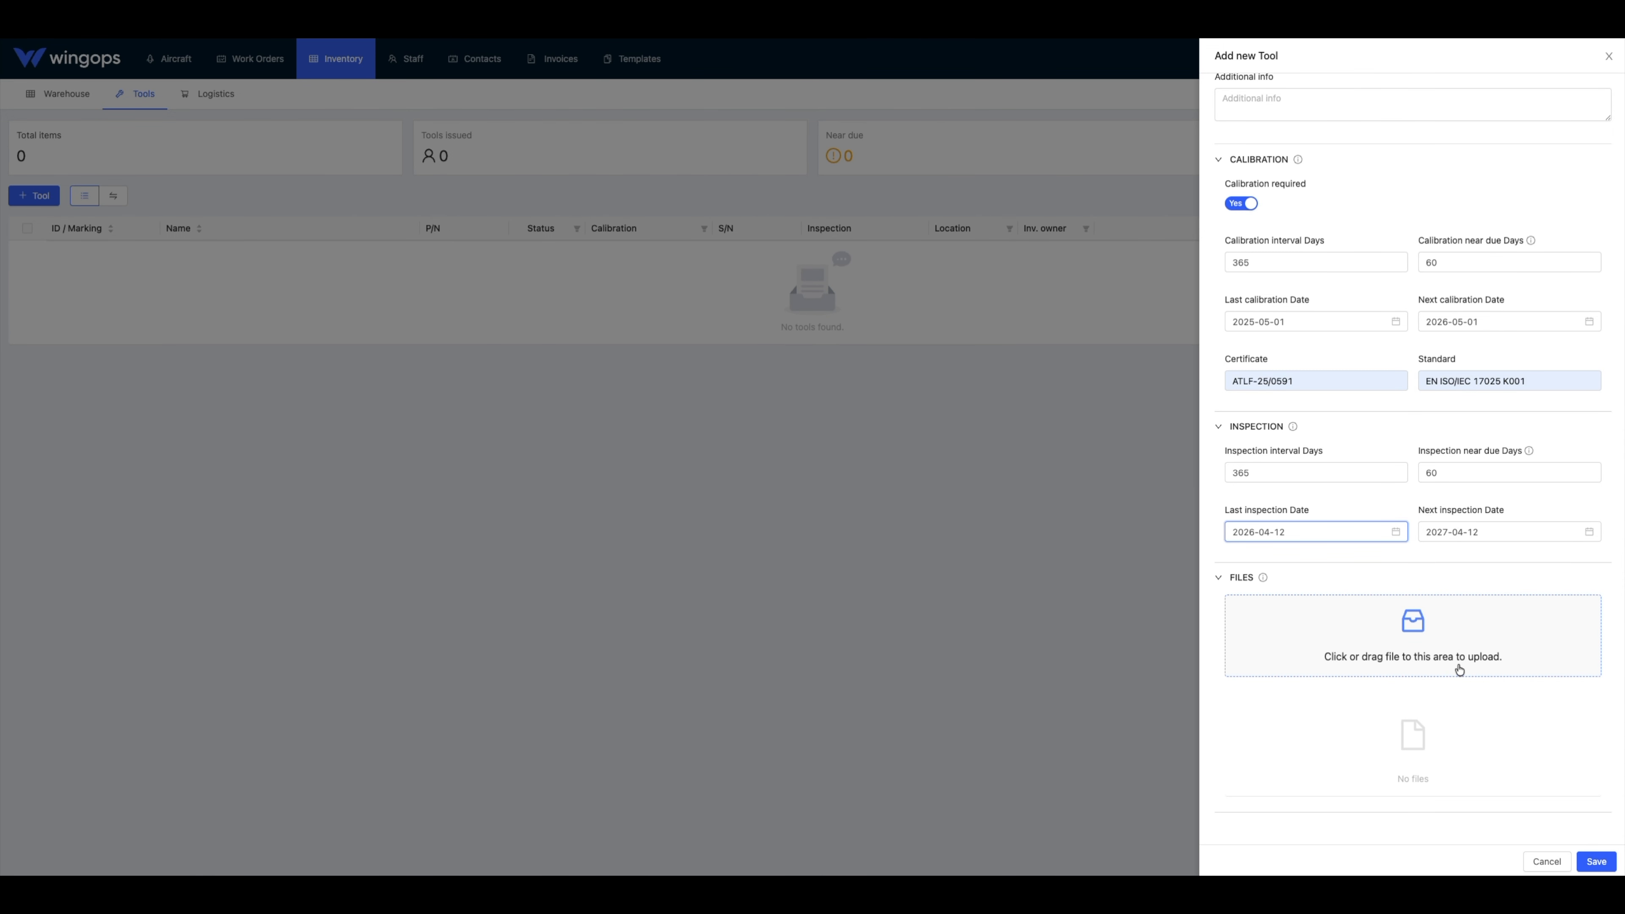
left_click(1595, 861)
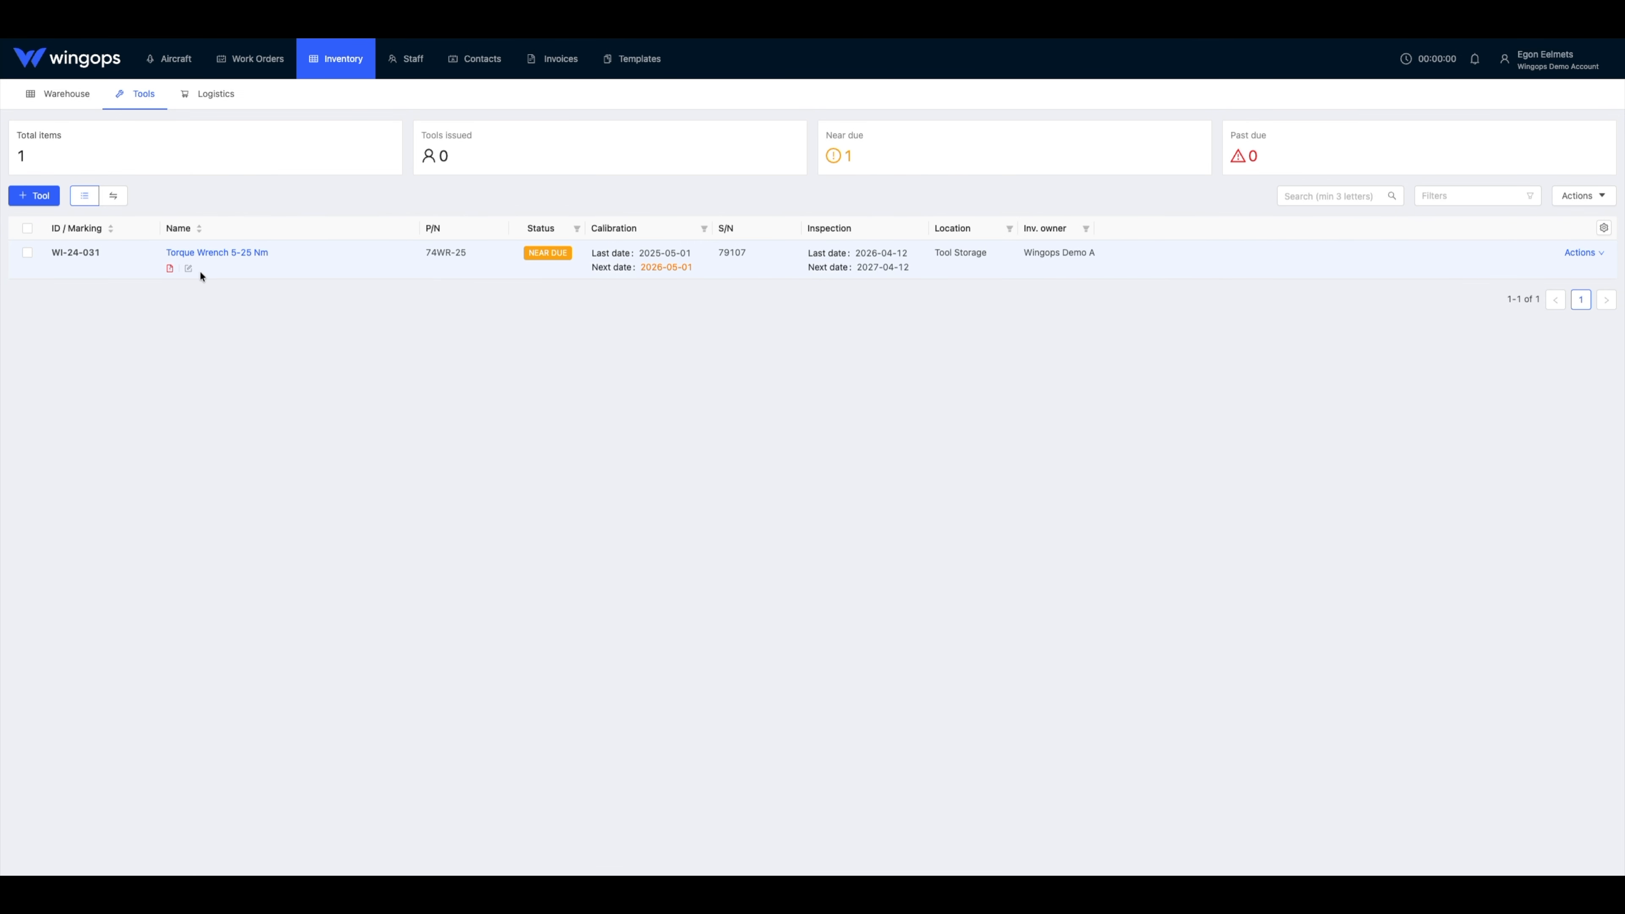
Upload a file to the Torque Wrench 5-25 Nm files and close its file list.
left_click(170, 269)
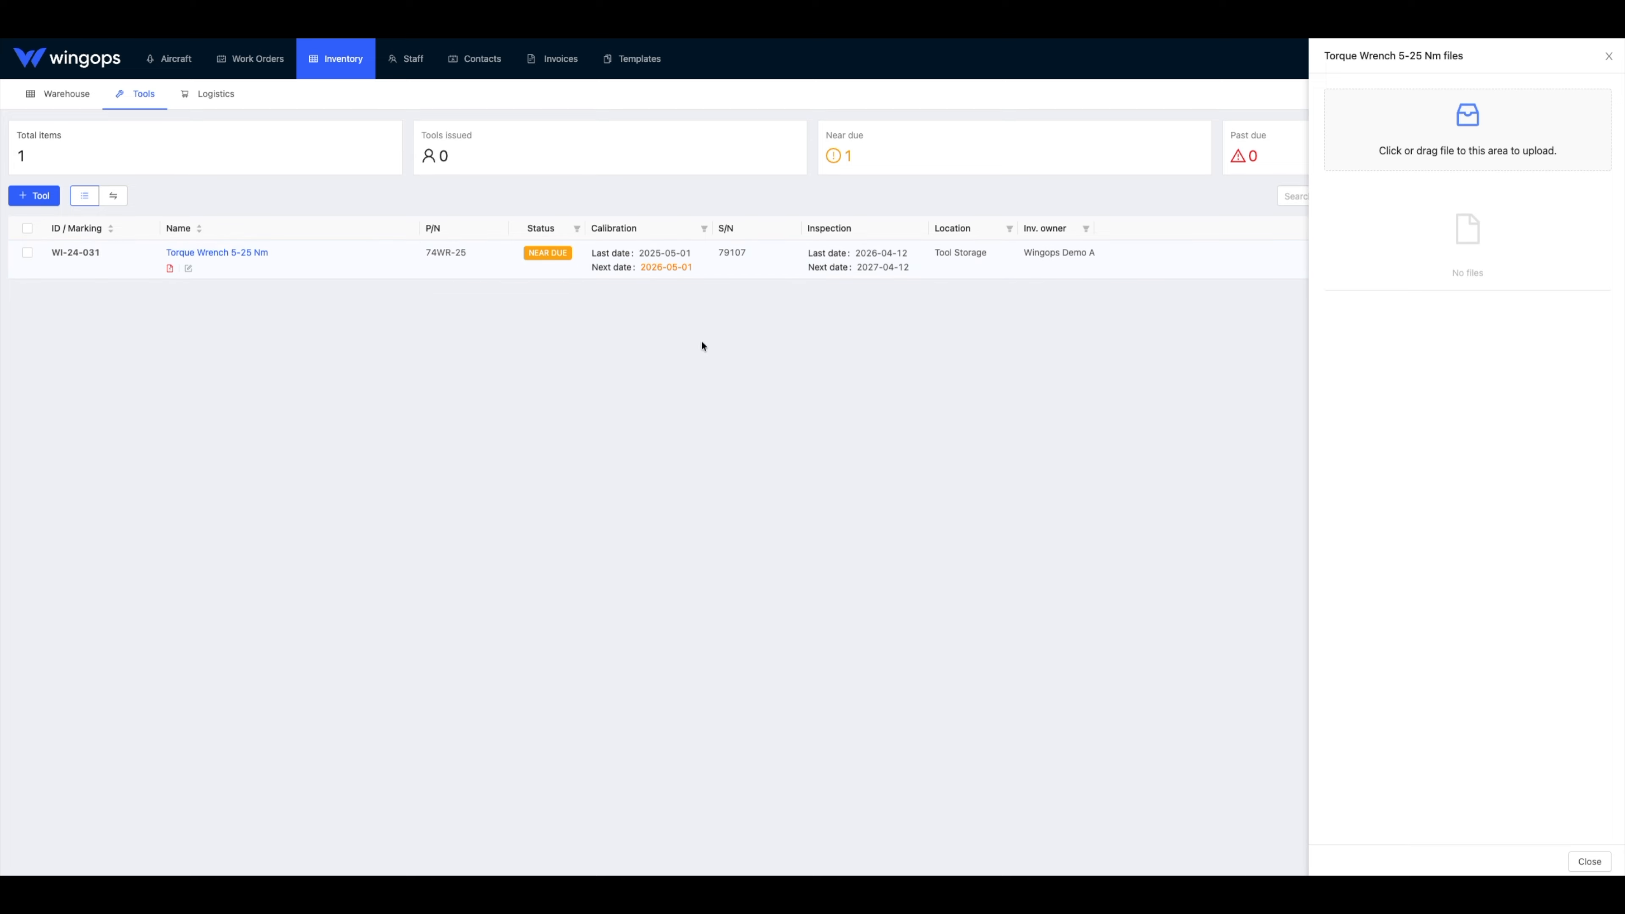
left_click_drag(1470, 116, 1467, 136)
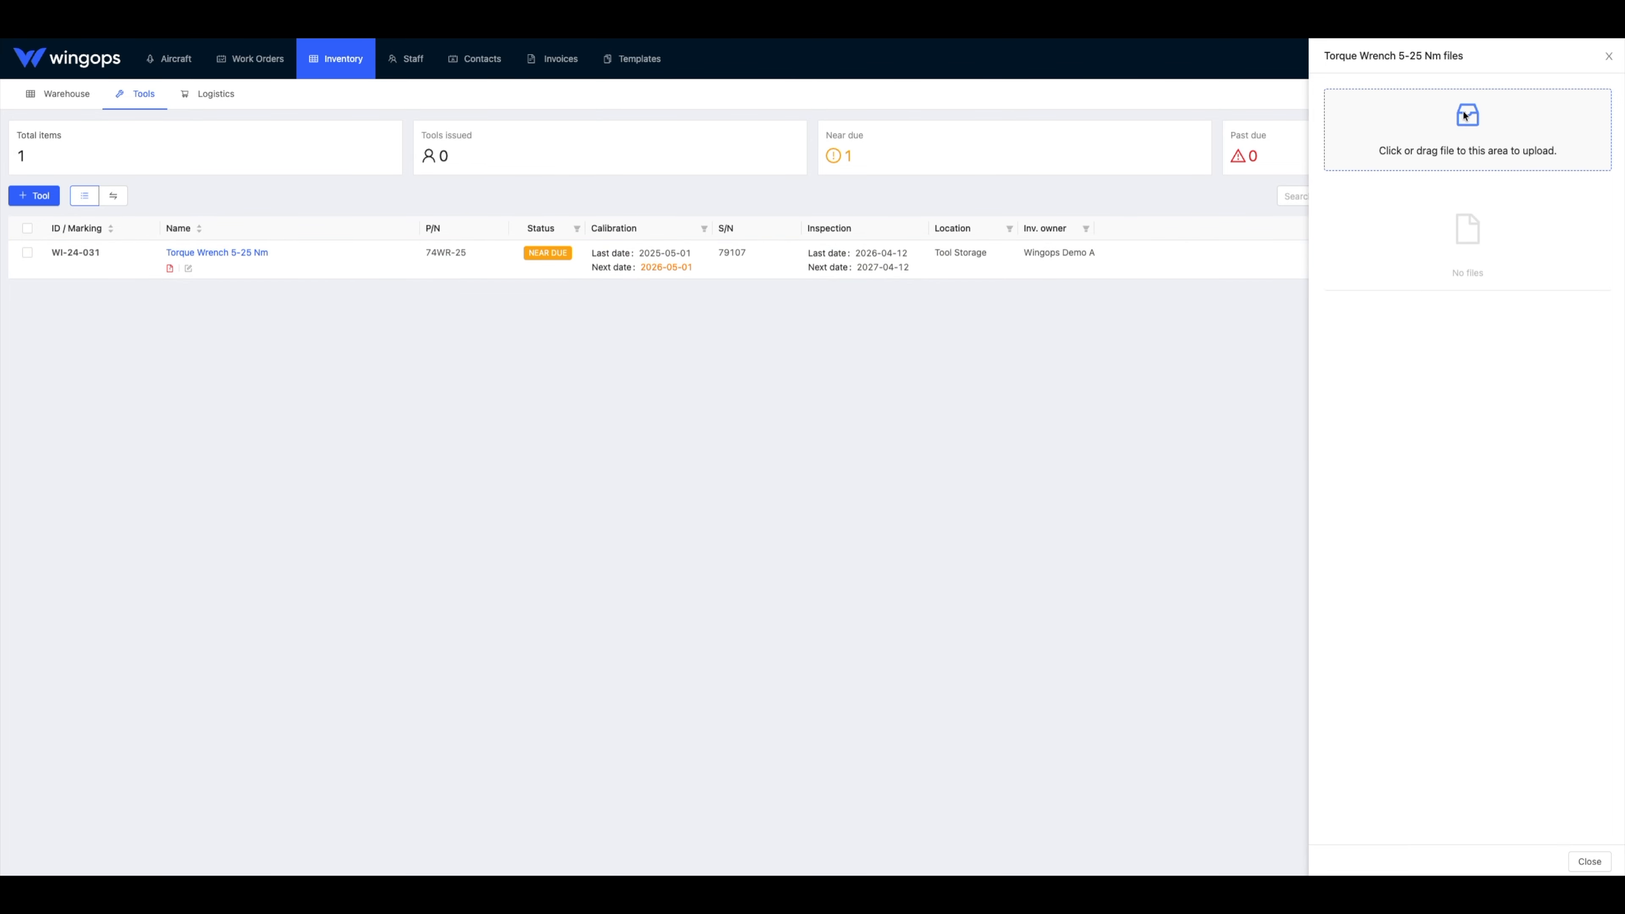
left_click(1609, 56)
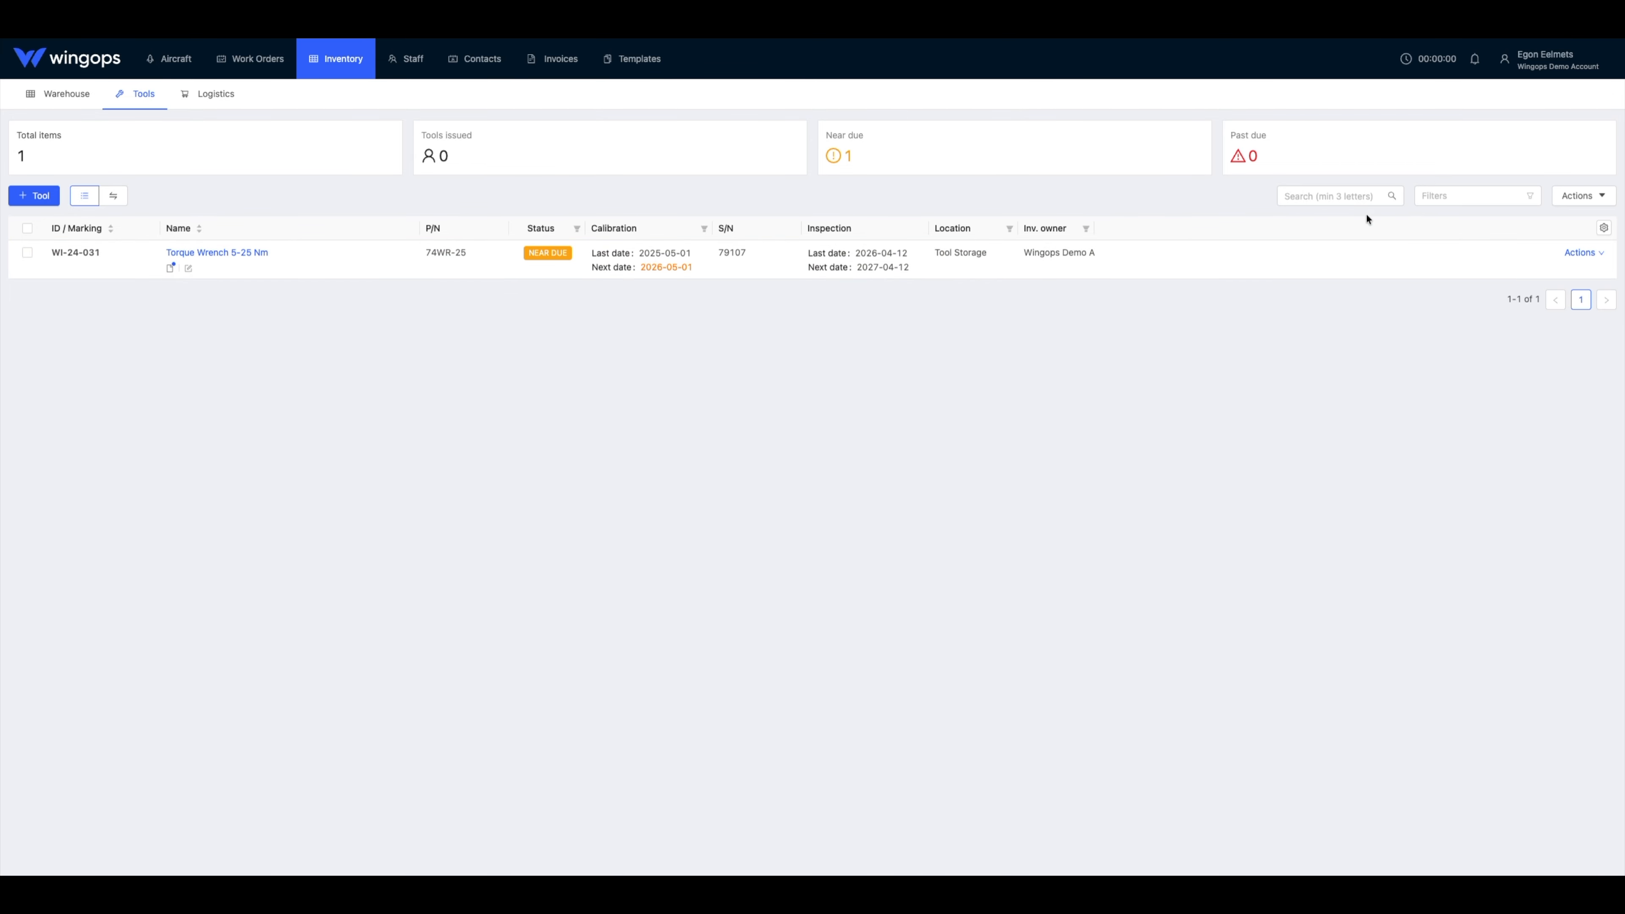
Start another tool with ID WI-24-032, inventory owner Demo Customer and name Long Philips Head Screwdriver.
left_click(38, 196)
left_click(1260, 115)
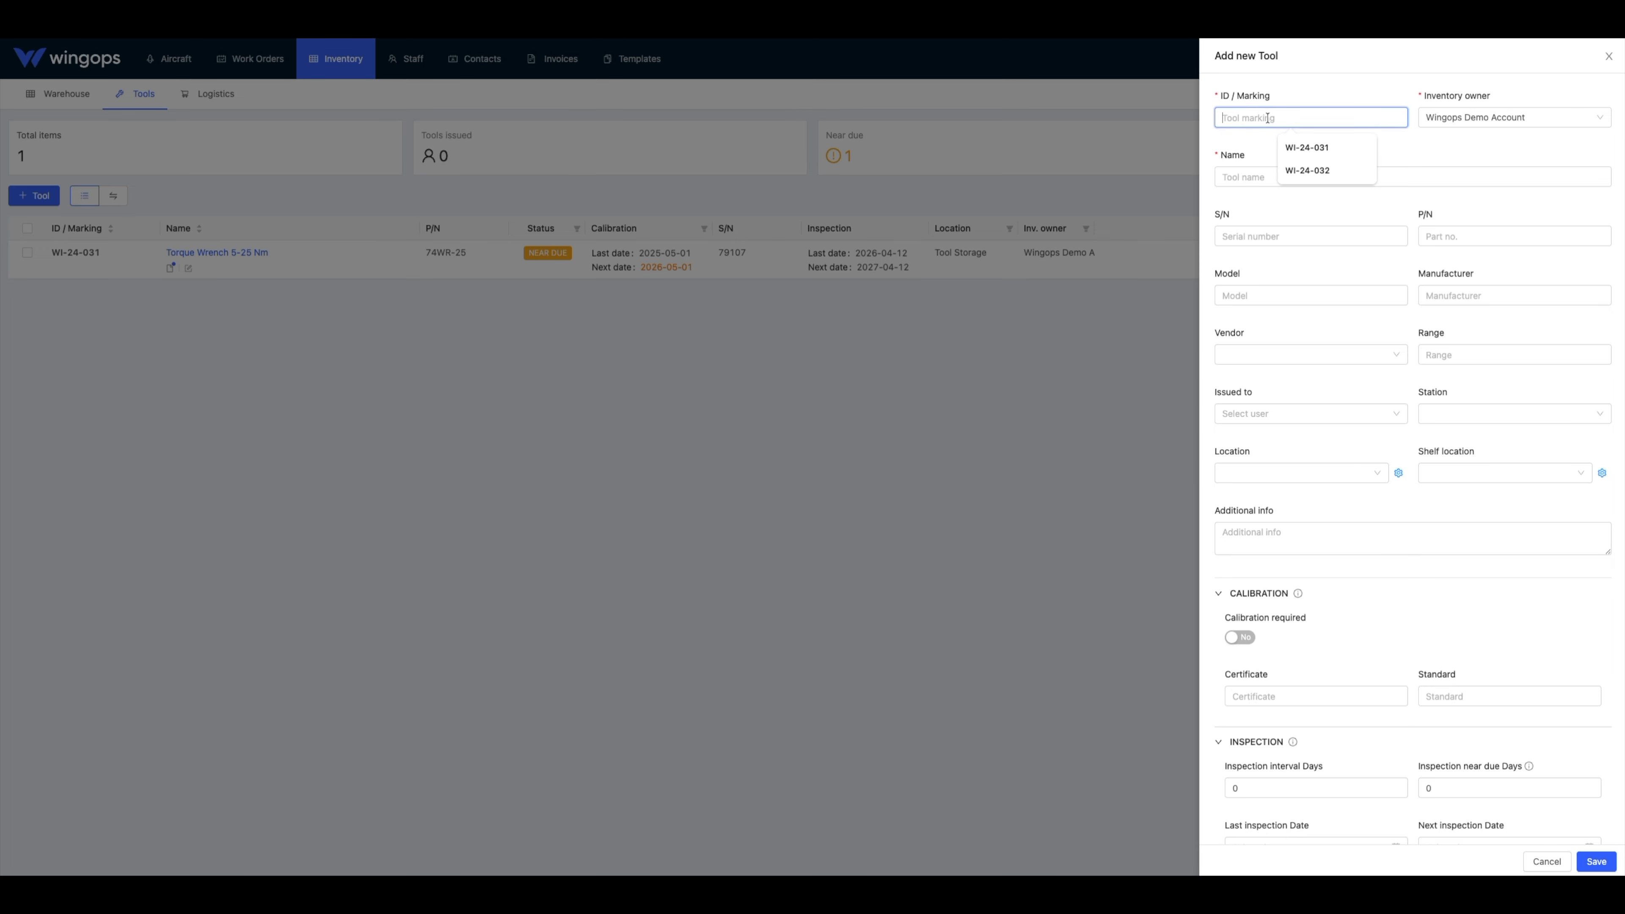
left_click(1363, 168)
left_click(1472, 118)
left_click(1466, 165)
left_click(1434, 179)
left_click(1379, 252)
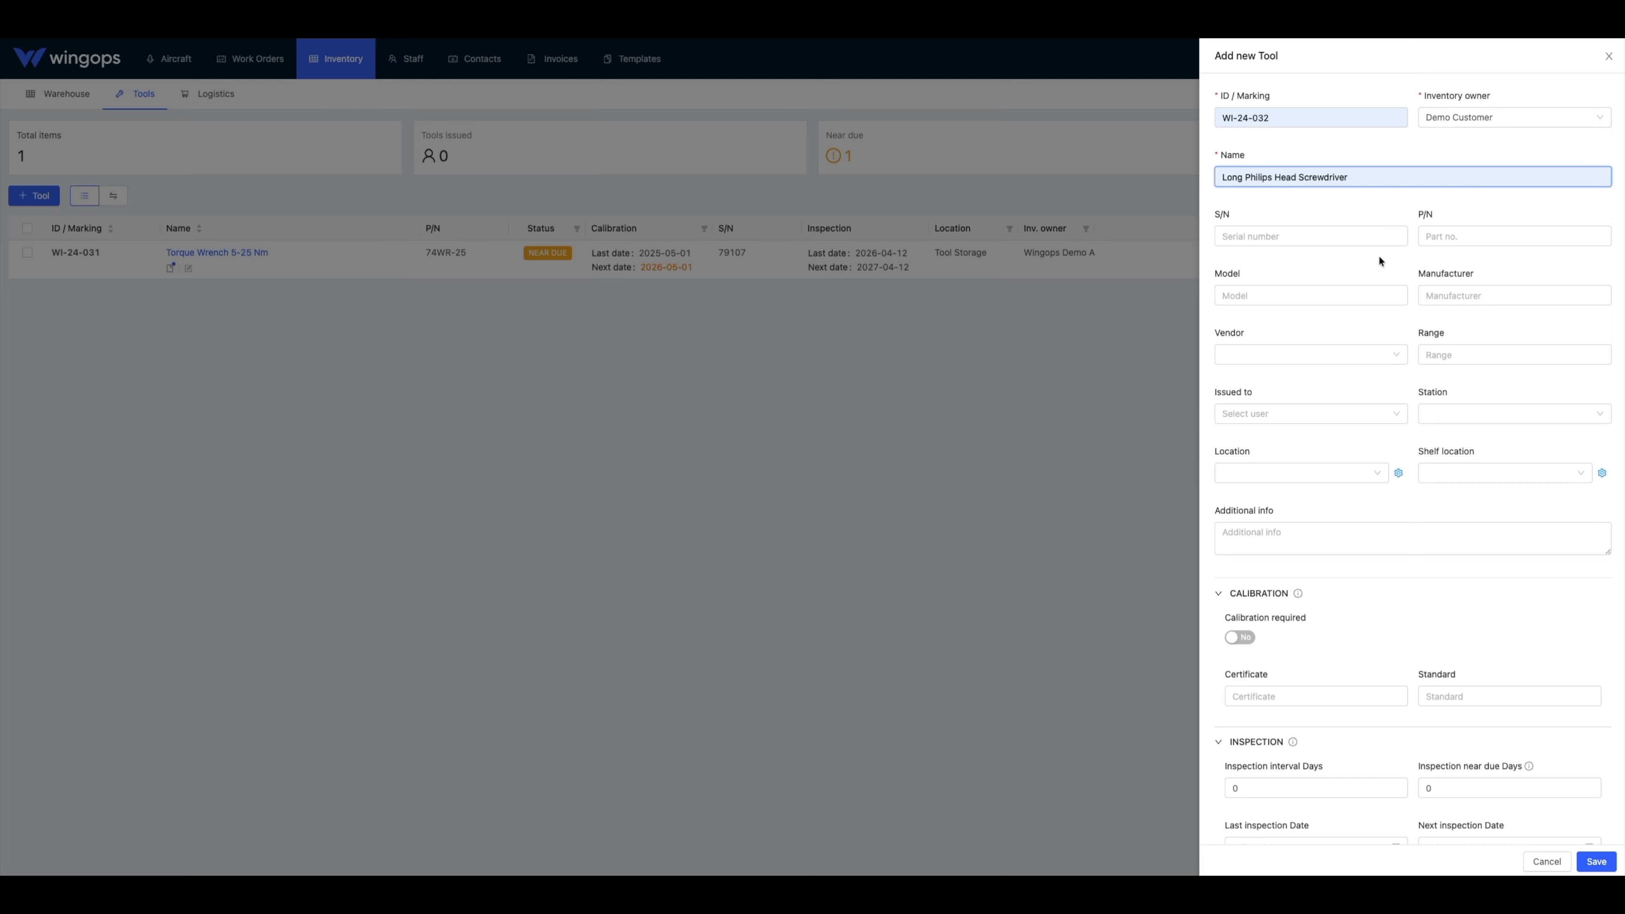
Enter the screwdriver's part number SGDP162B, manufacturer Snap-On and vendor ScrewFix.
left_click(1428, 237)
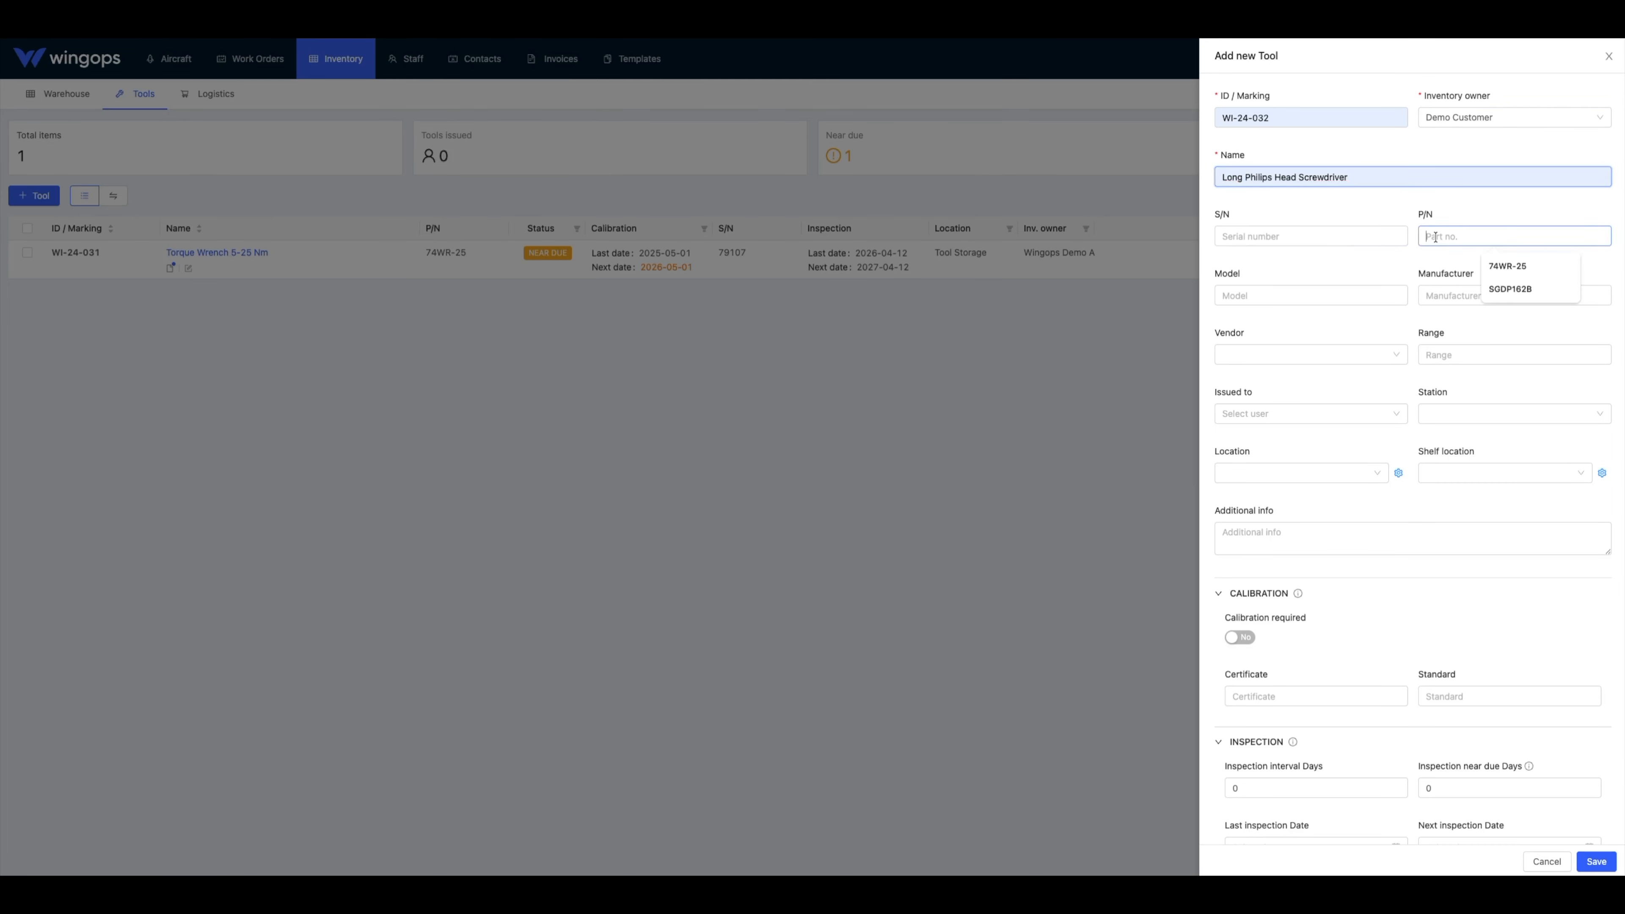
left_click(1498, 292)
left_click(1483, 299)
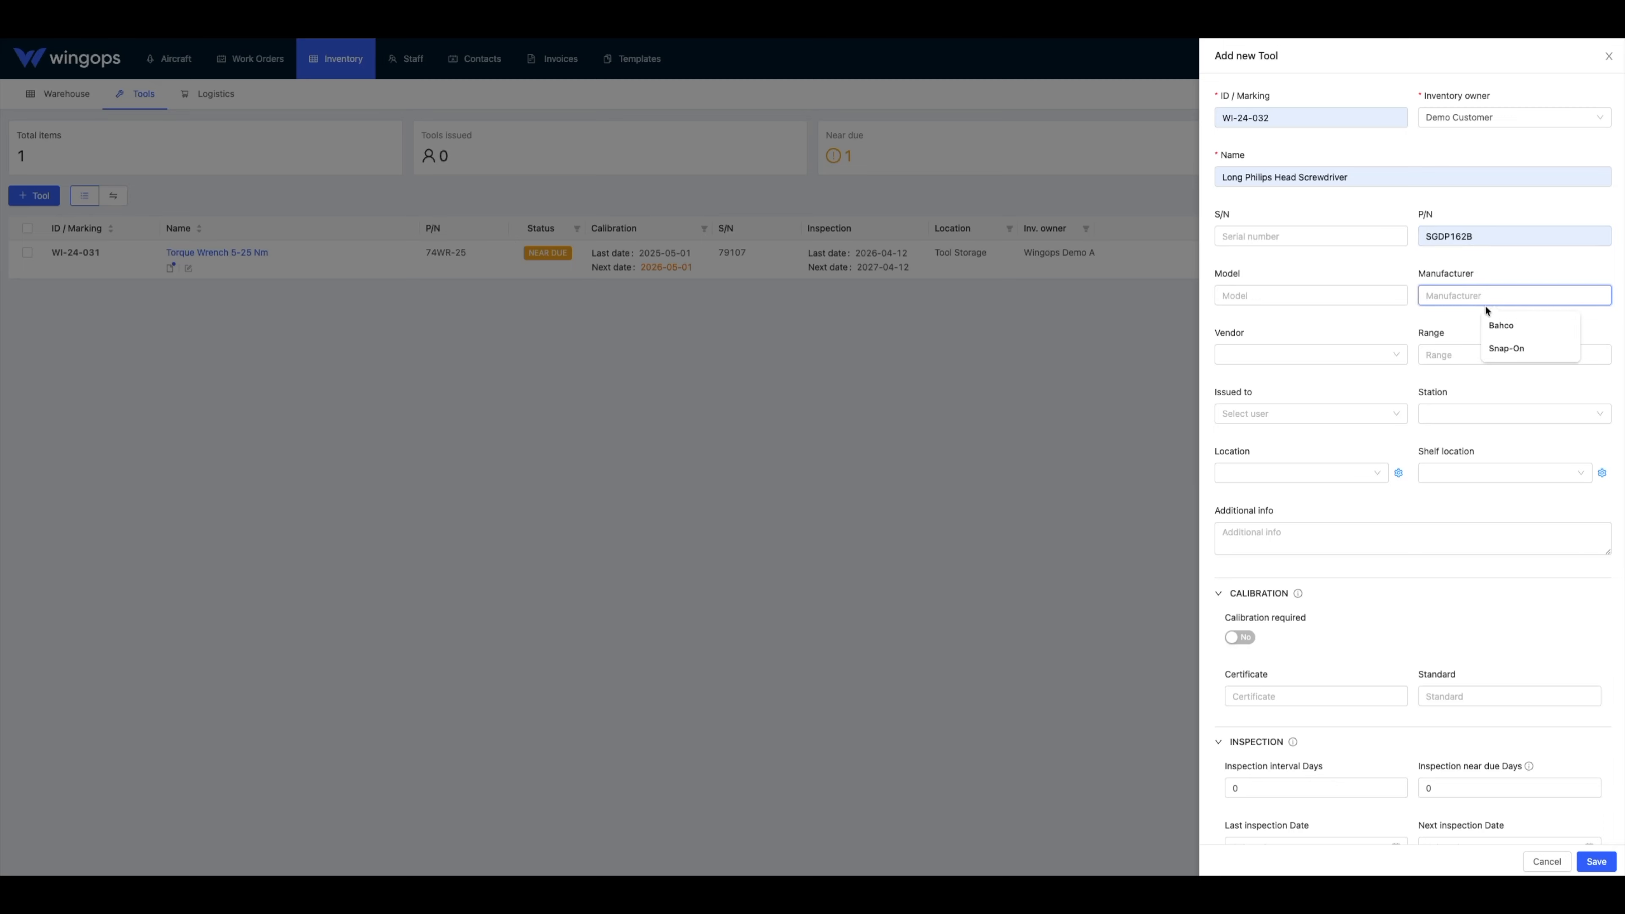
left_click(1506, 349)
left_click(1357, 355)
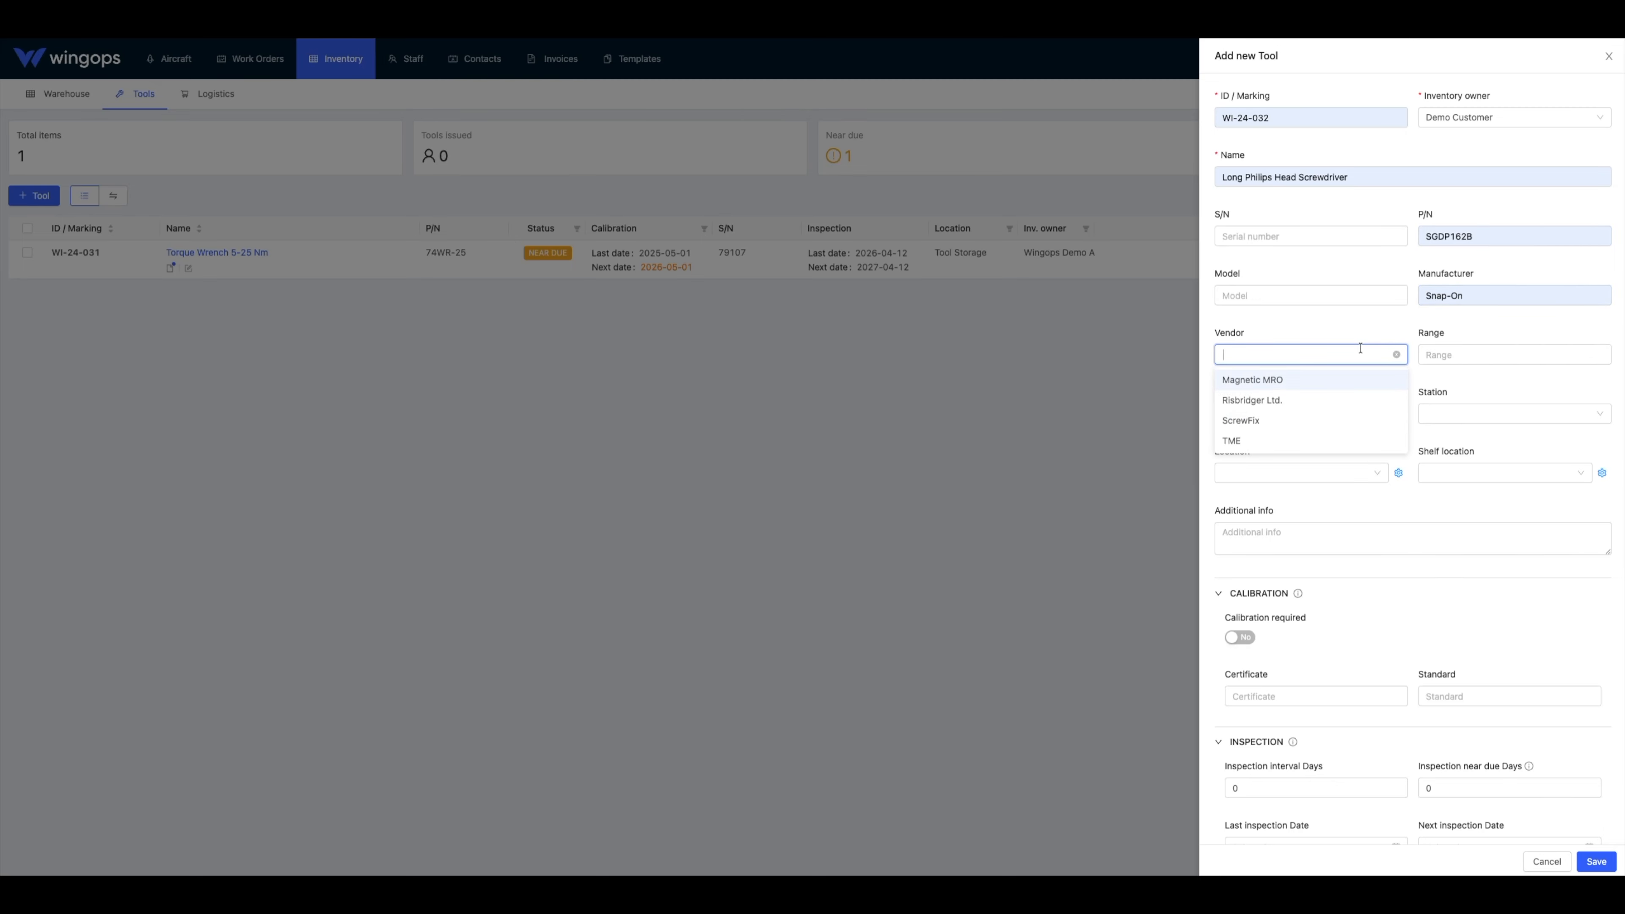
left_click(1327, 421)
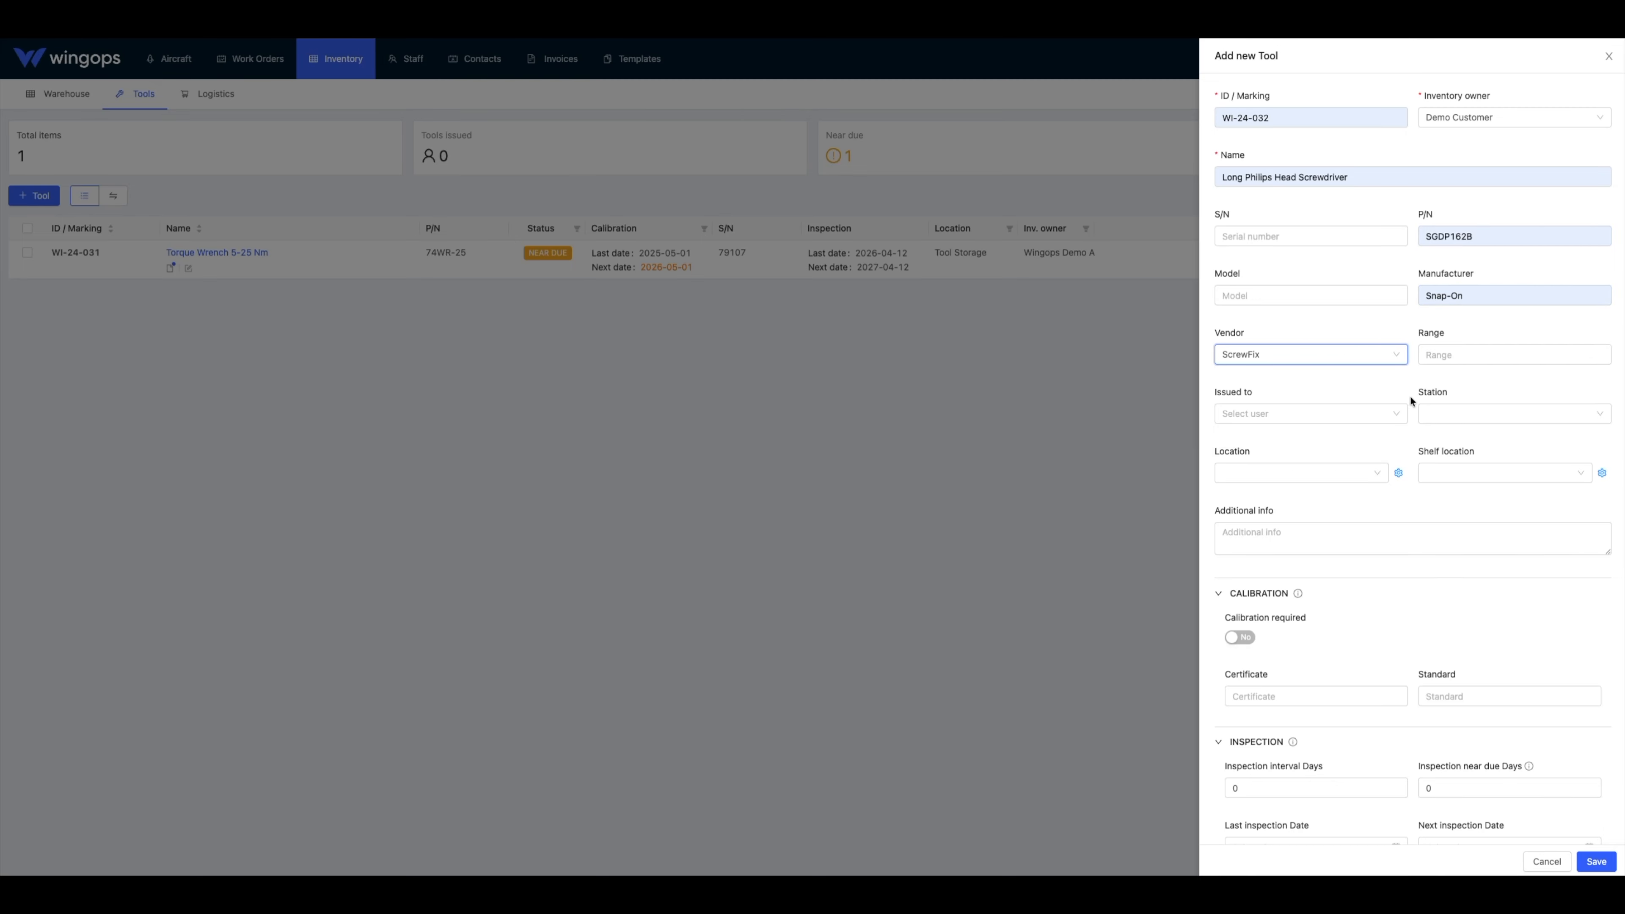
Set the screwdriver's station to EVRA, its location to Tool Storage and its shelf location to T2.
scroll(1440, 395, "down", 1)
left_click(1440, 374)
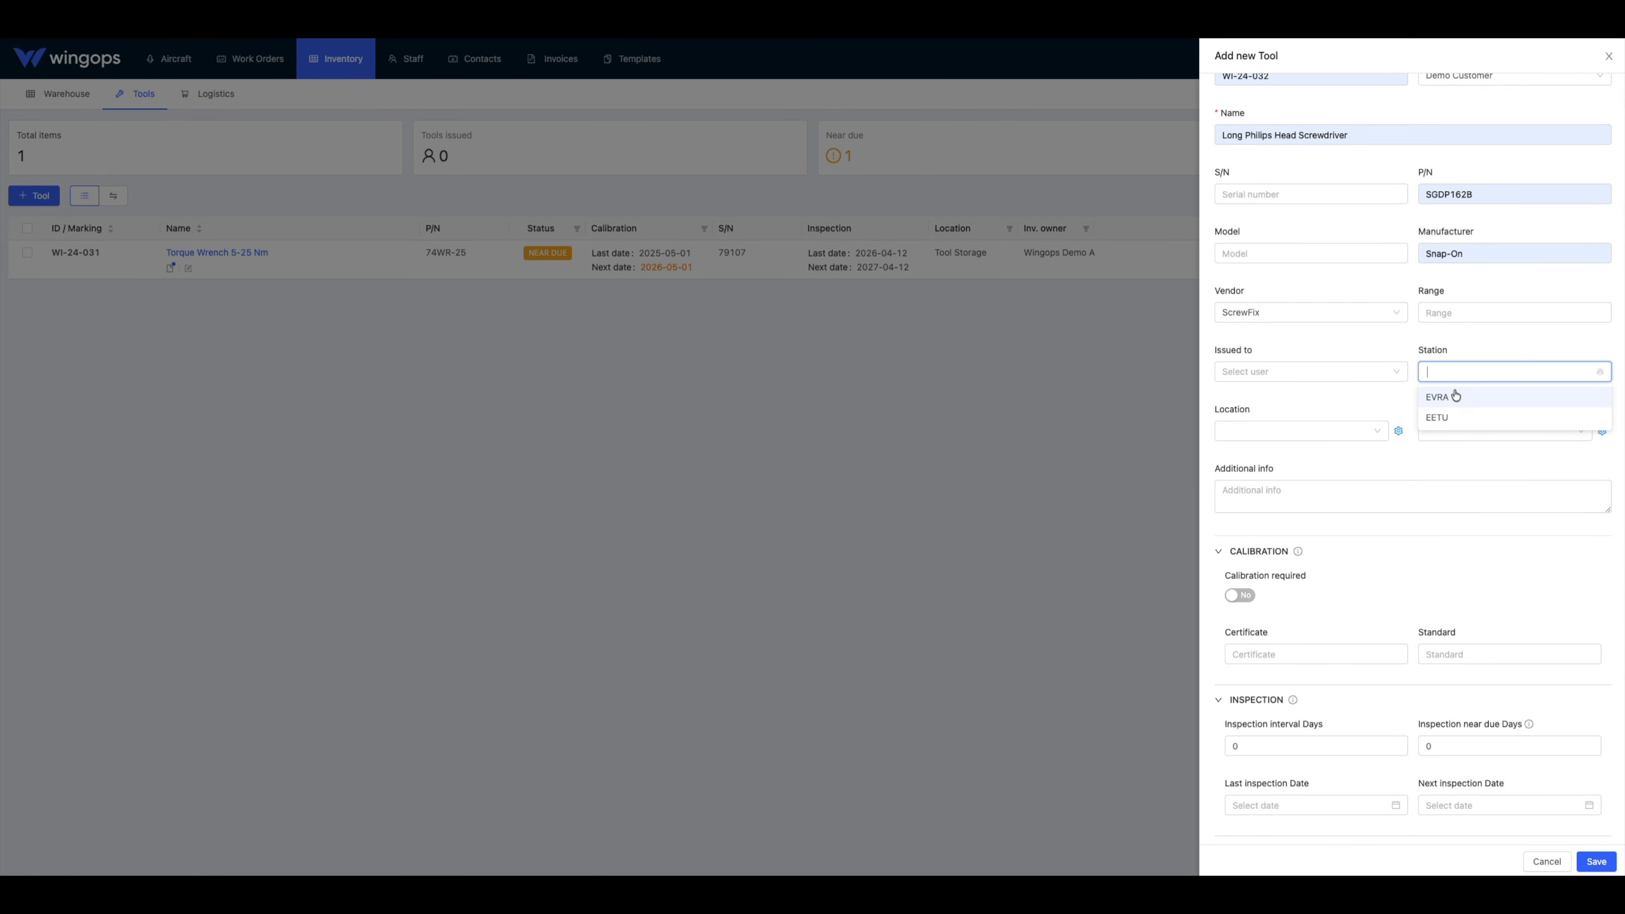
left_click(1456, 399)
left_click(1344, 430)
left_click(1366, 455)
left_click(1445, 431)
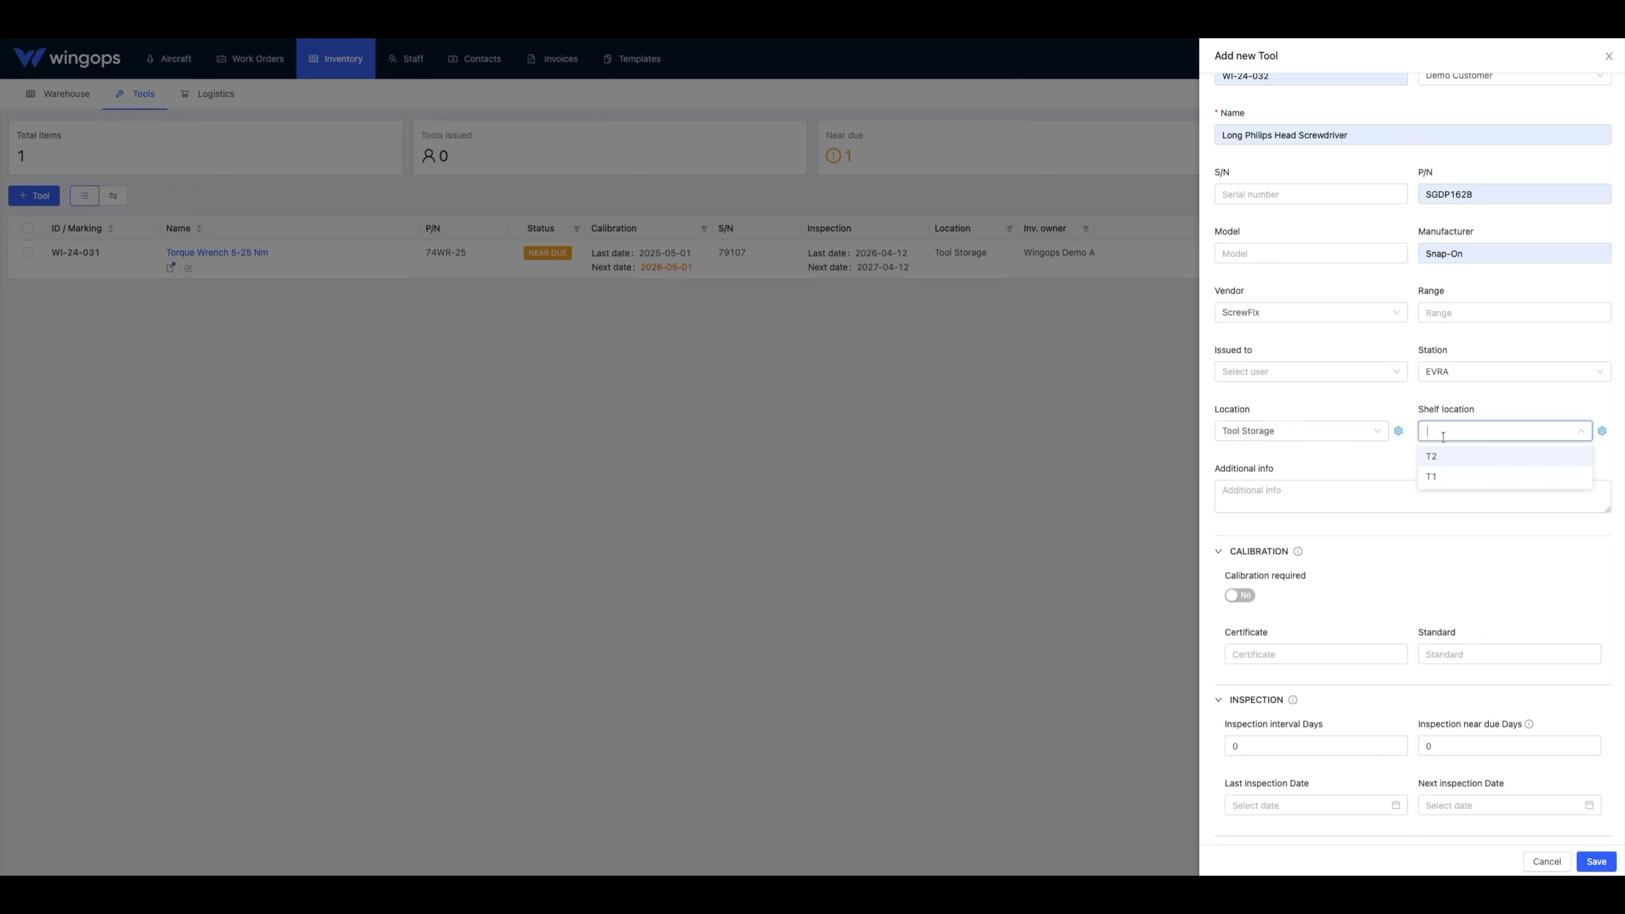
left_click(1445, 456)
Set the screwdriver's inspection interval to 365 days and its near due threshold to 60 days.
scroll(1392, 477, "down", 2)
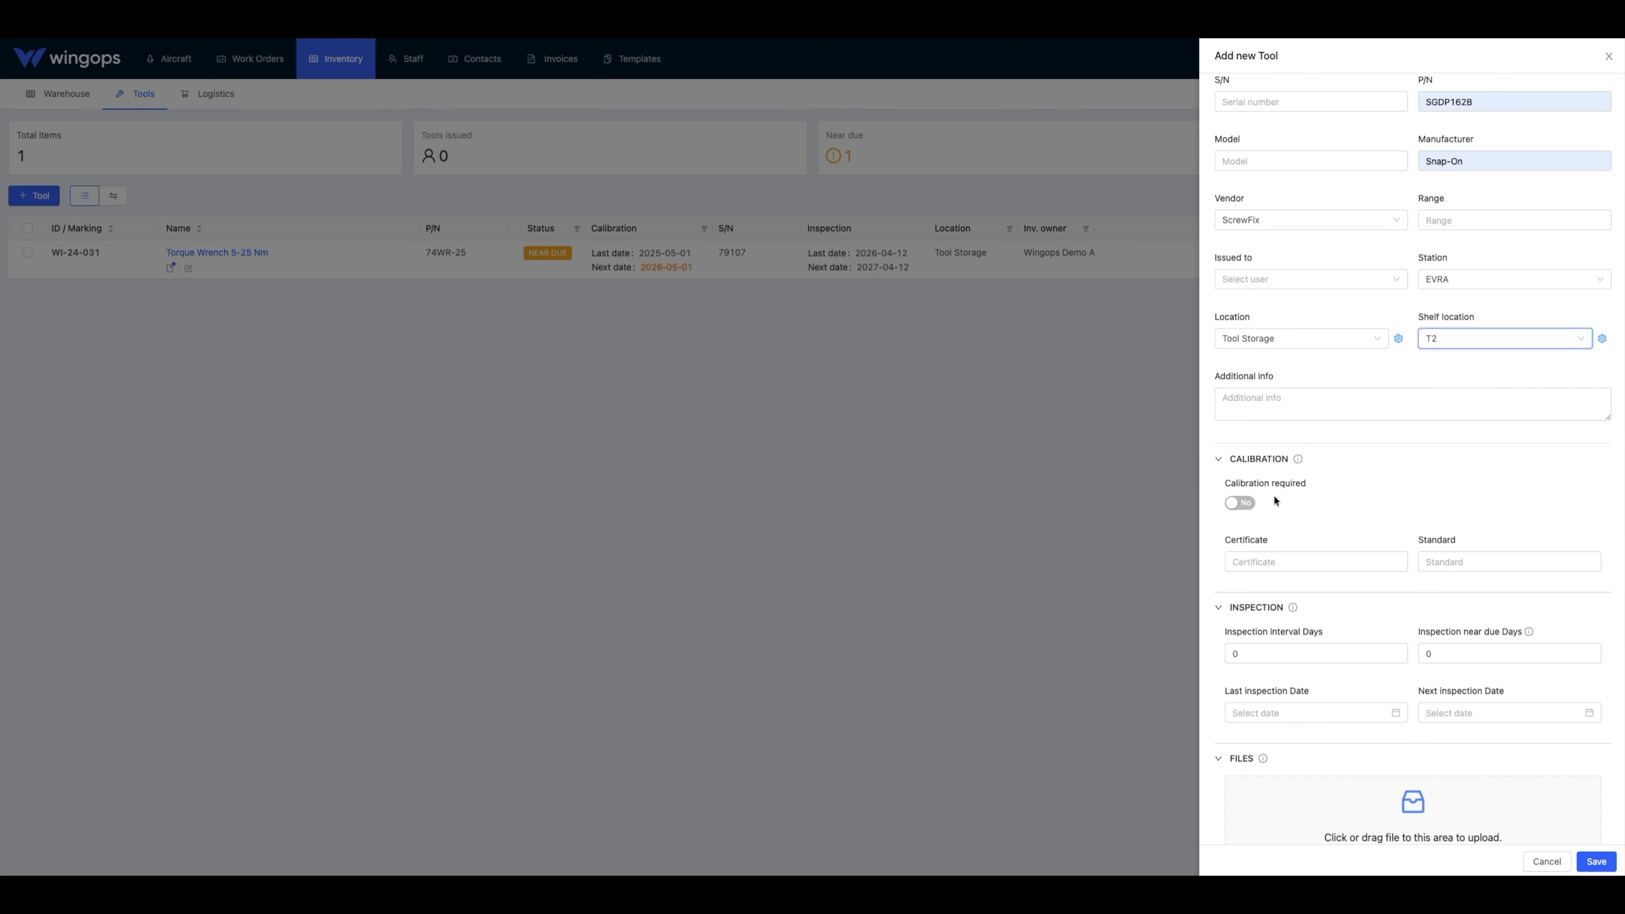
left_click(1299, 653)
key("BackSpace")
type("365")
key("Tab")
type("60")
Set the last inspection date to 2025-07-01 and save the screwdriver.
left_click(1325, 713)
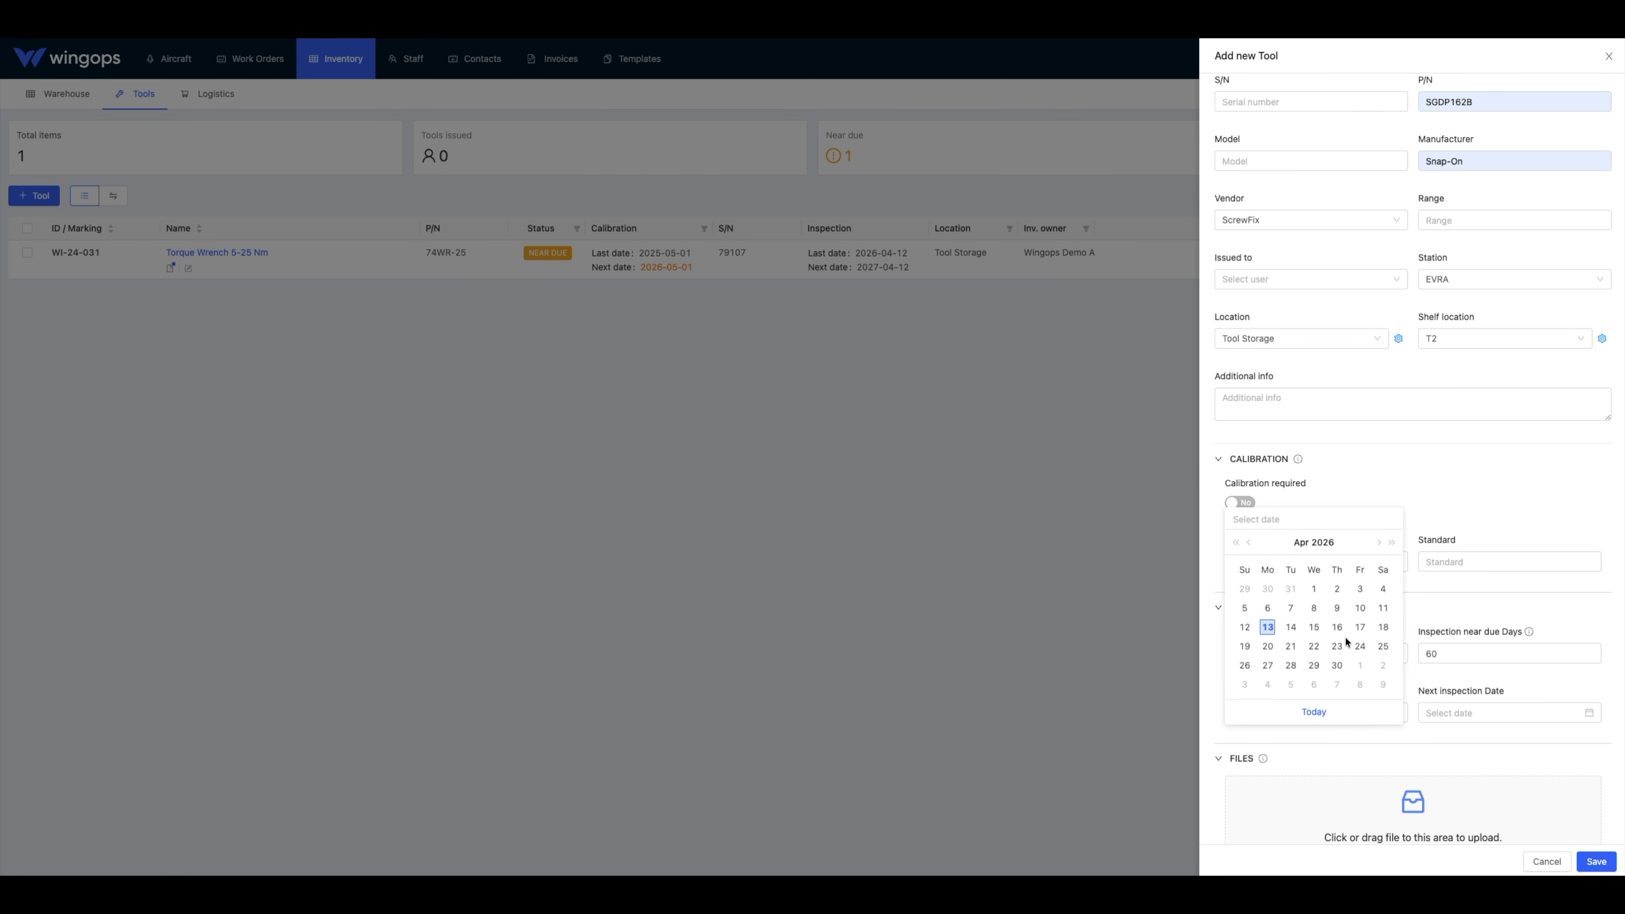
left_click(1236, 542)
left_click(1379, 542)
left_click(1379, 542)
left_click(1379, 542)
left_click(1291, 588)
scroll(1375, 665, "down", 3)
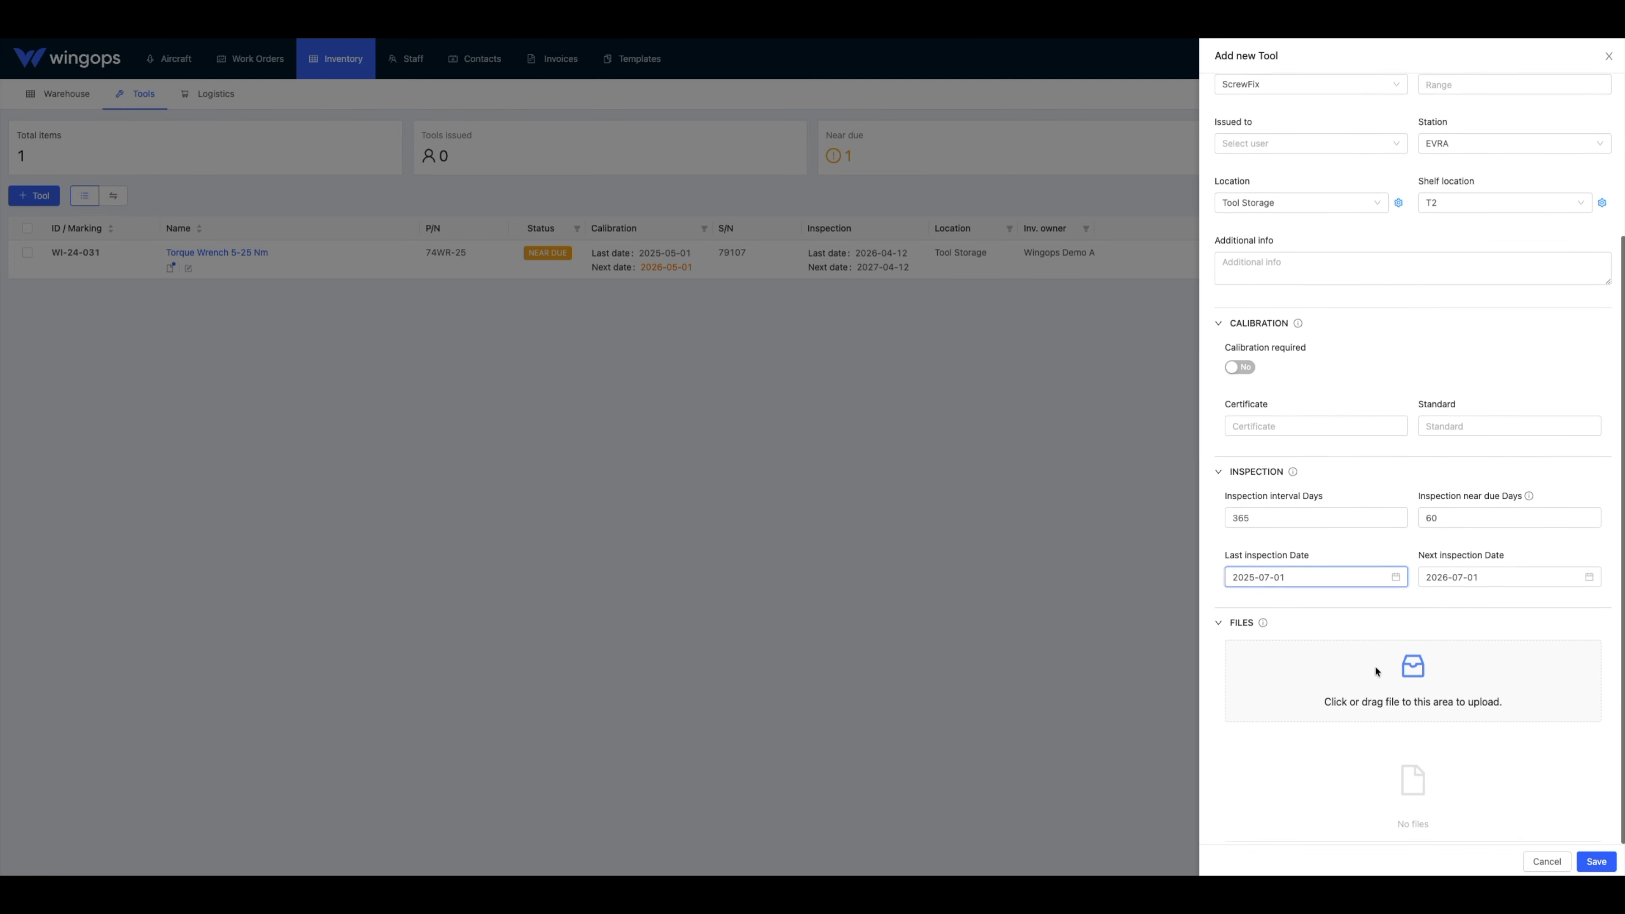
left_click(1597, 861)
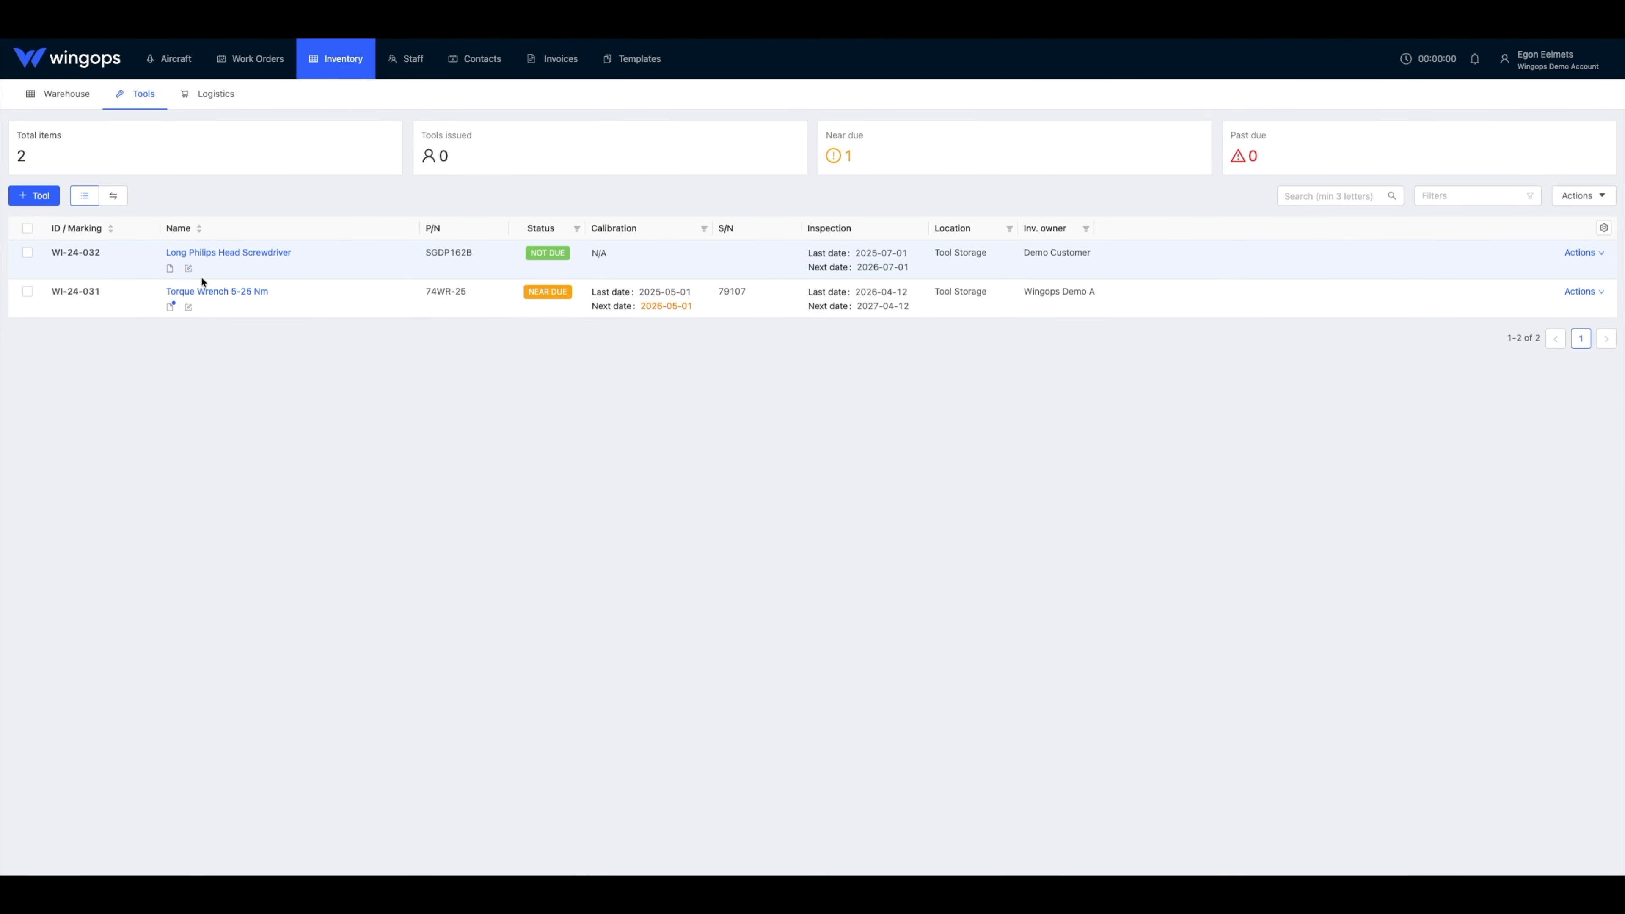
Open the Torque Wrench 5-25 Nm details and review its files, logbook and activity history.
left_click(232, 291)
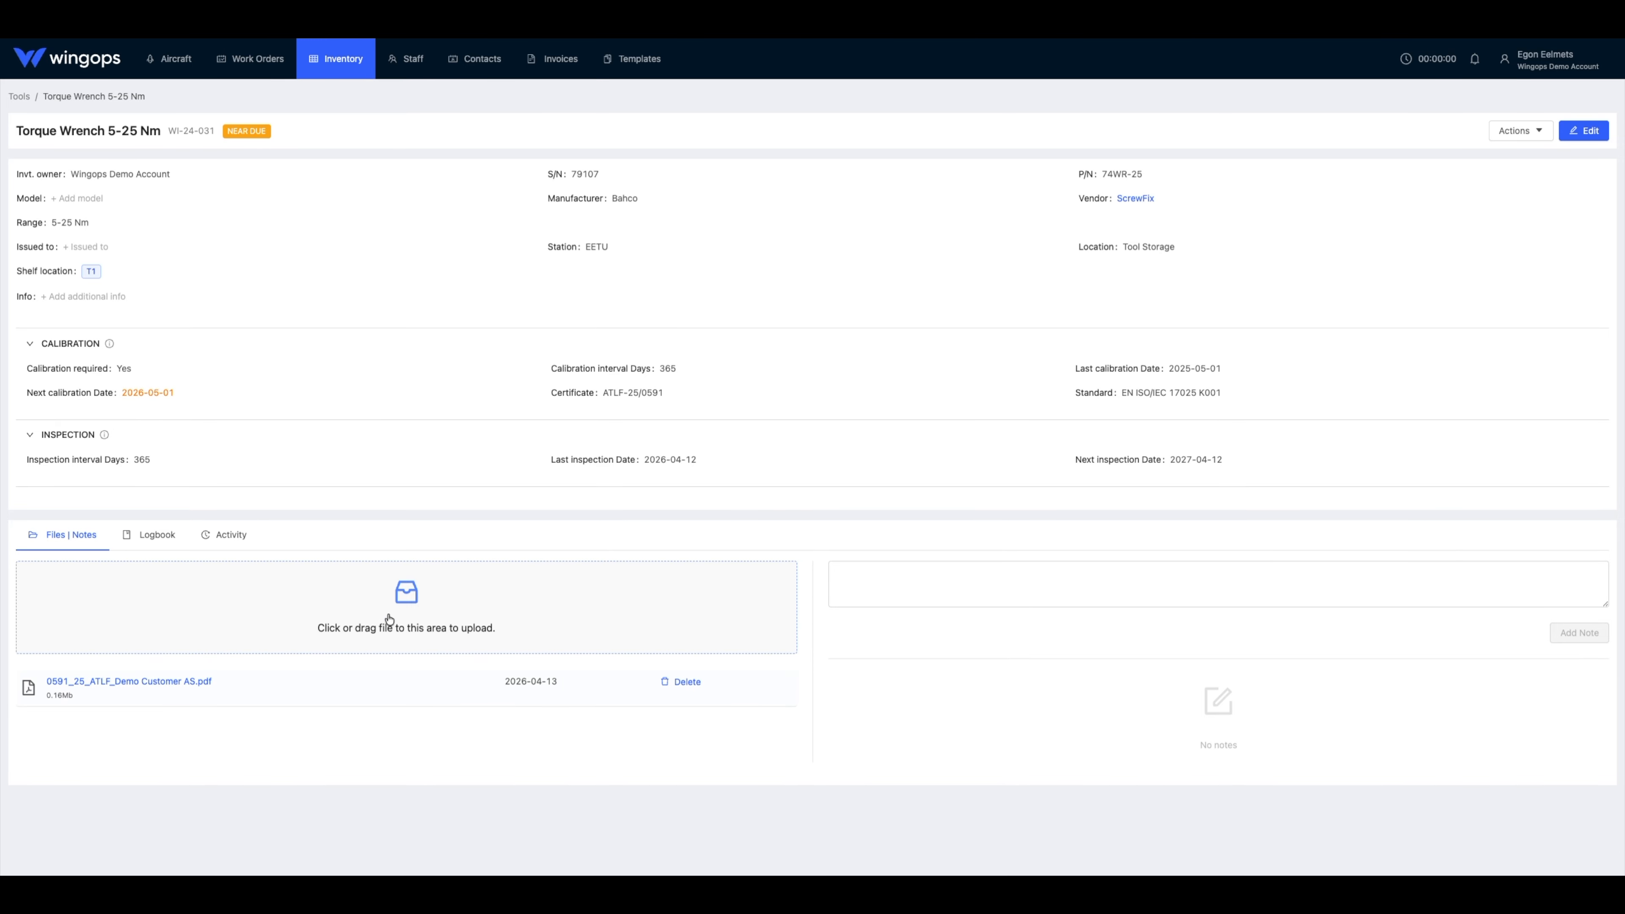
left_click(131, 531)
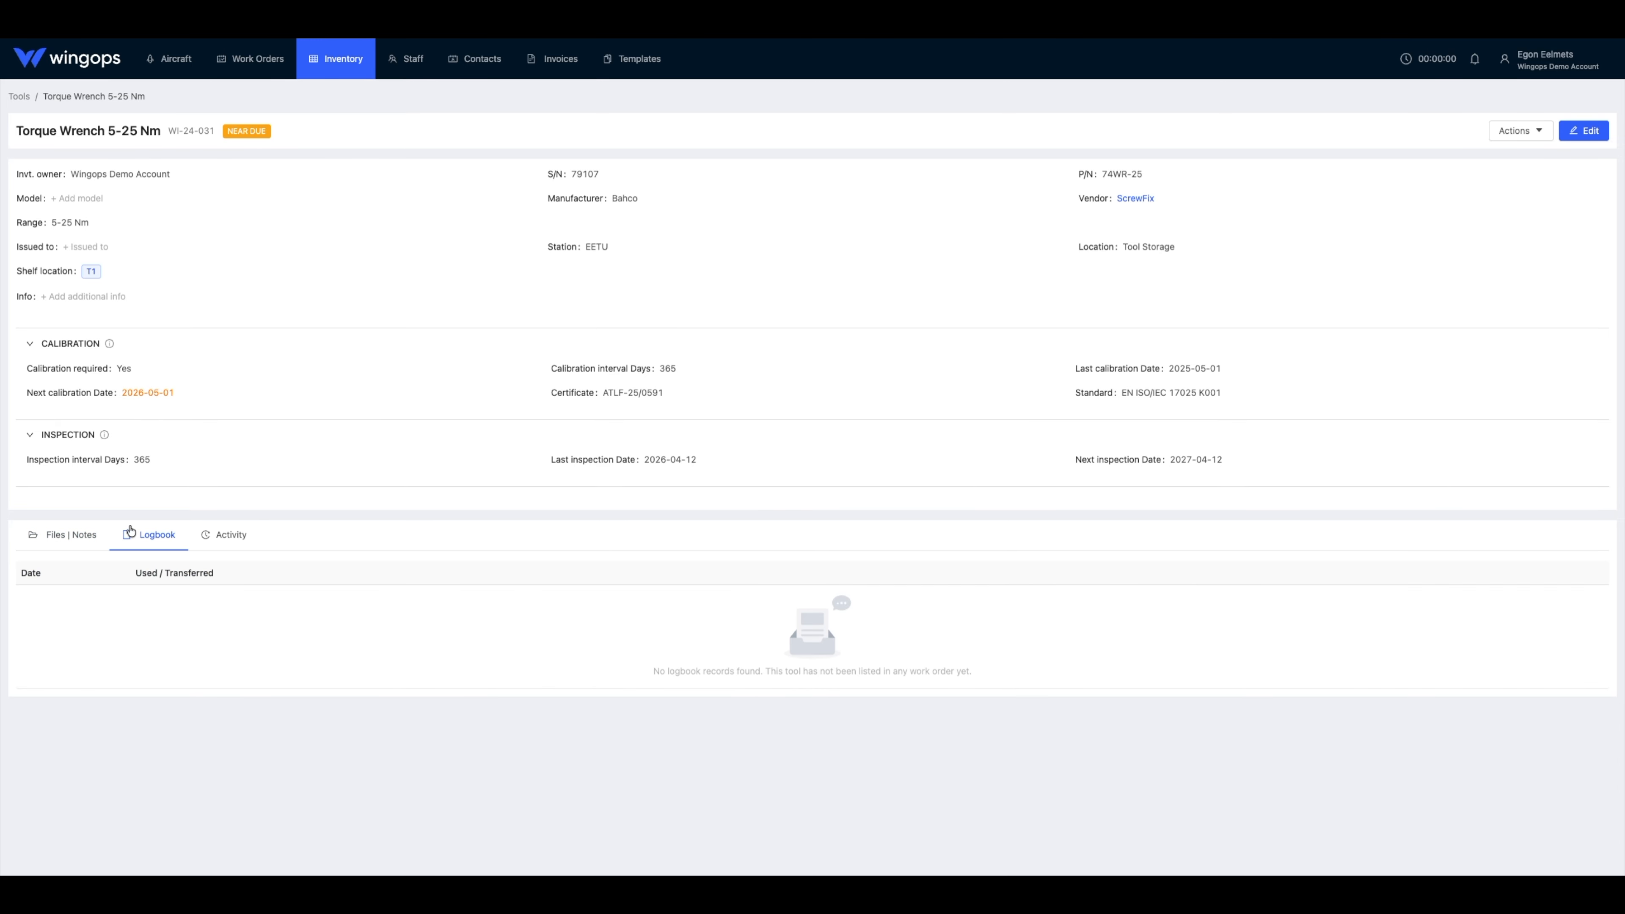
left_click(227, 532)
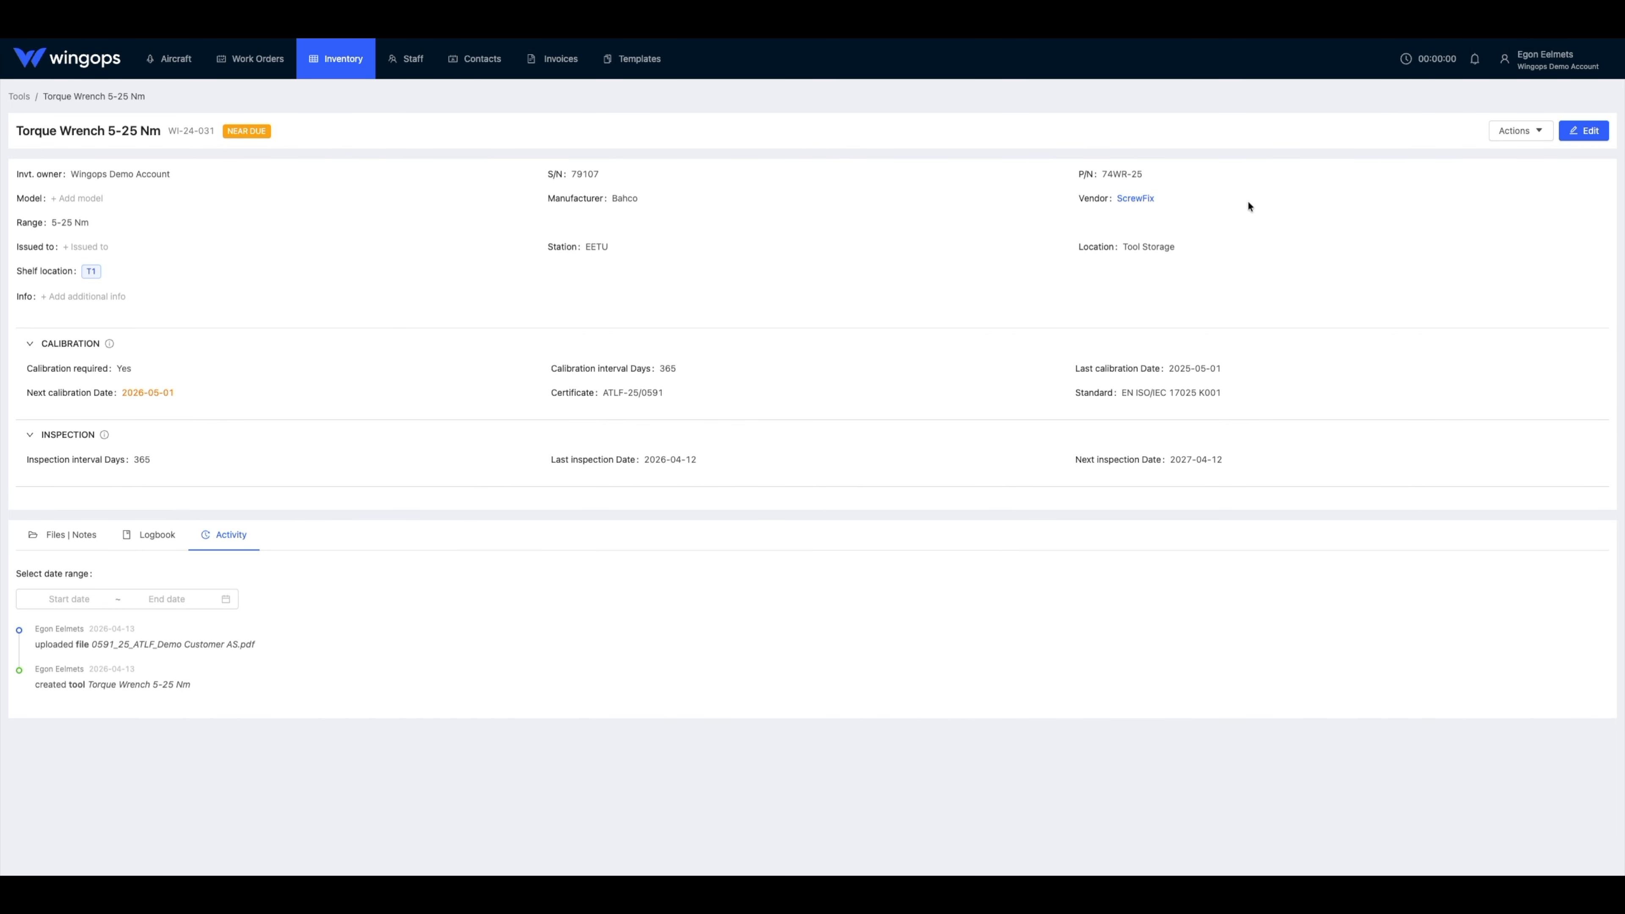
Export the torque wrench's label to PDF, preview the file and close the preview.
left_click(1494, 137)
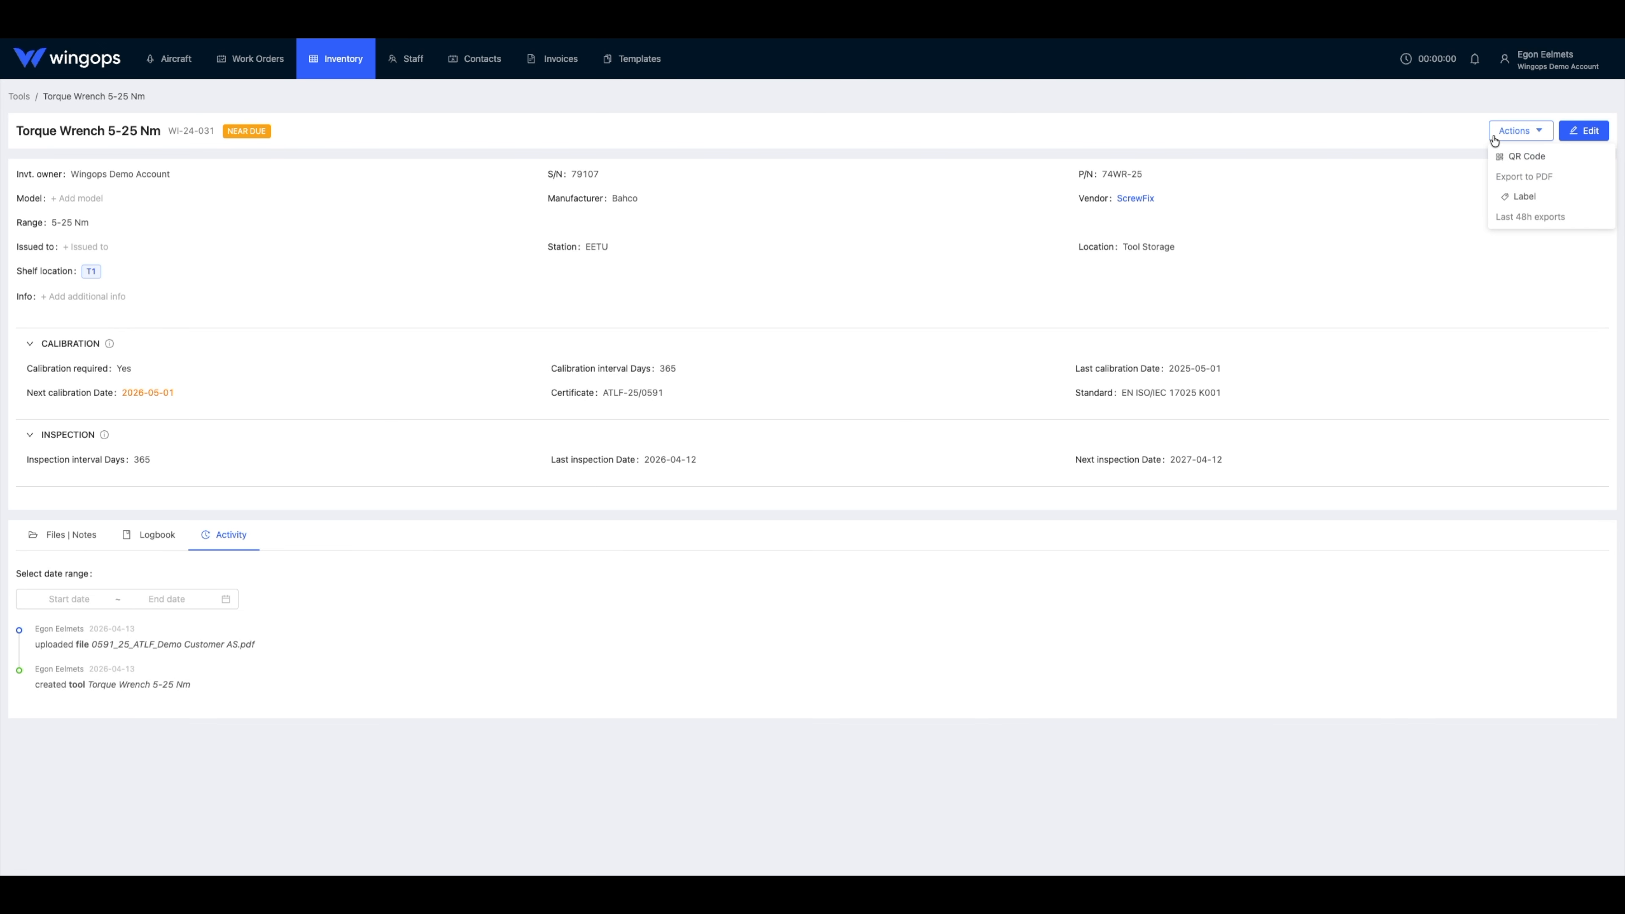
left_click(1493, 137)
left_click(1486, 134)
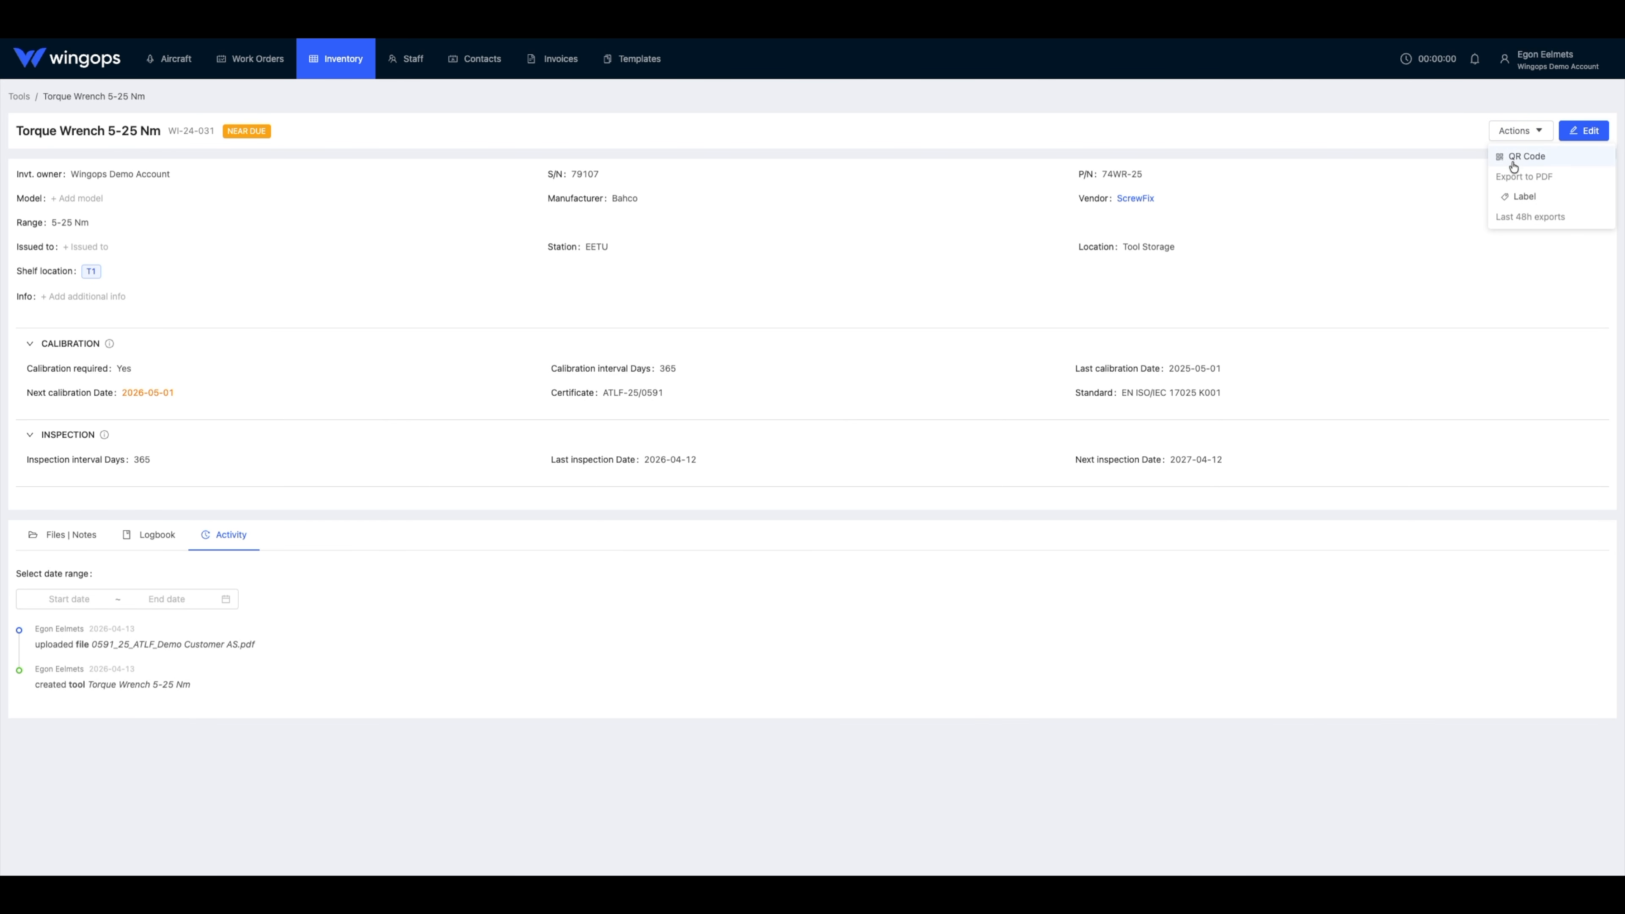
left_click(1525, 203)
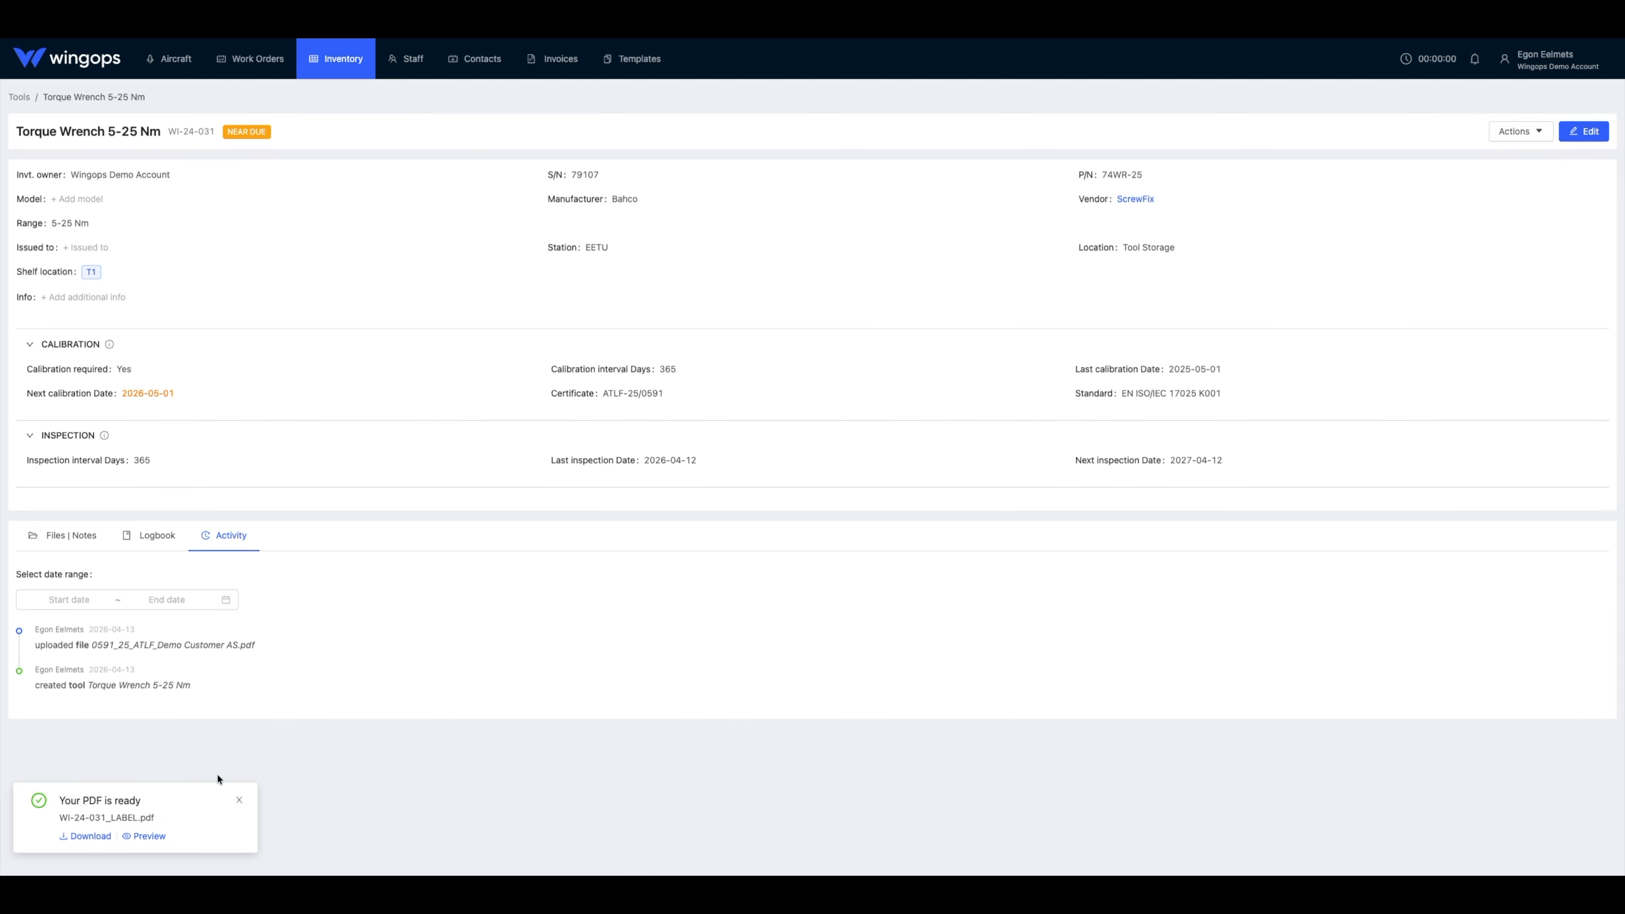
left_click(159, 833)
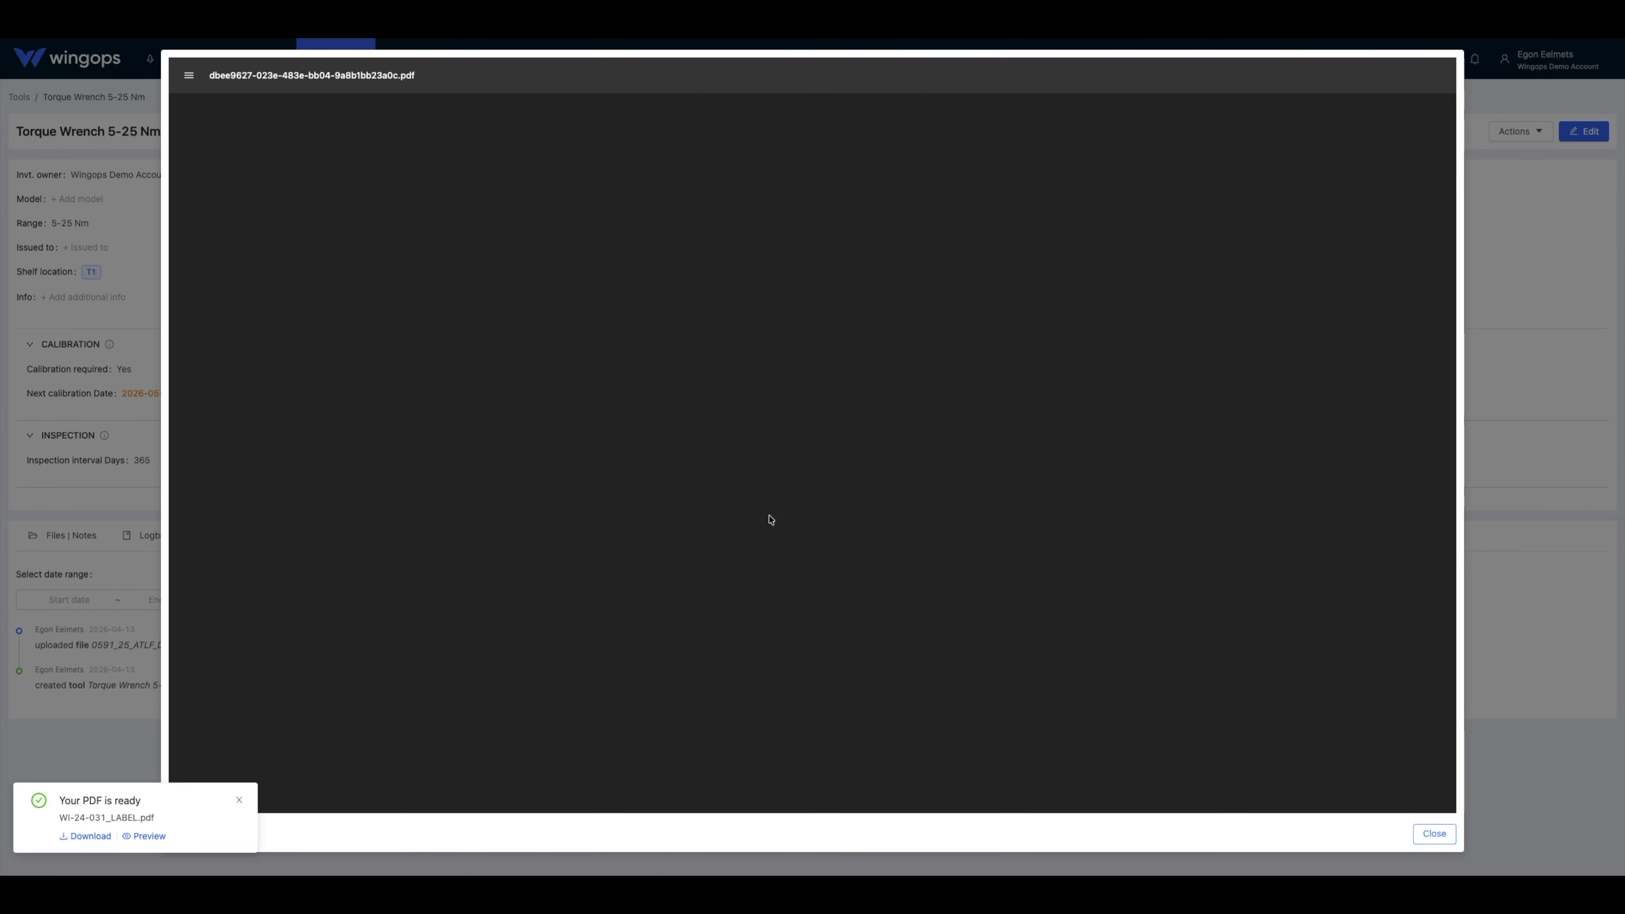
left_click(1435, 834)
Return to the tools list, select both tools to check their bulk export options, and clear the selection.
left_click(24, 100)
left_click(26, 252)
left_click(28, 296)
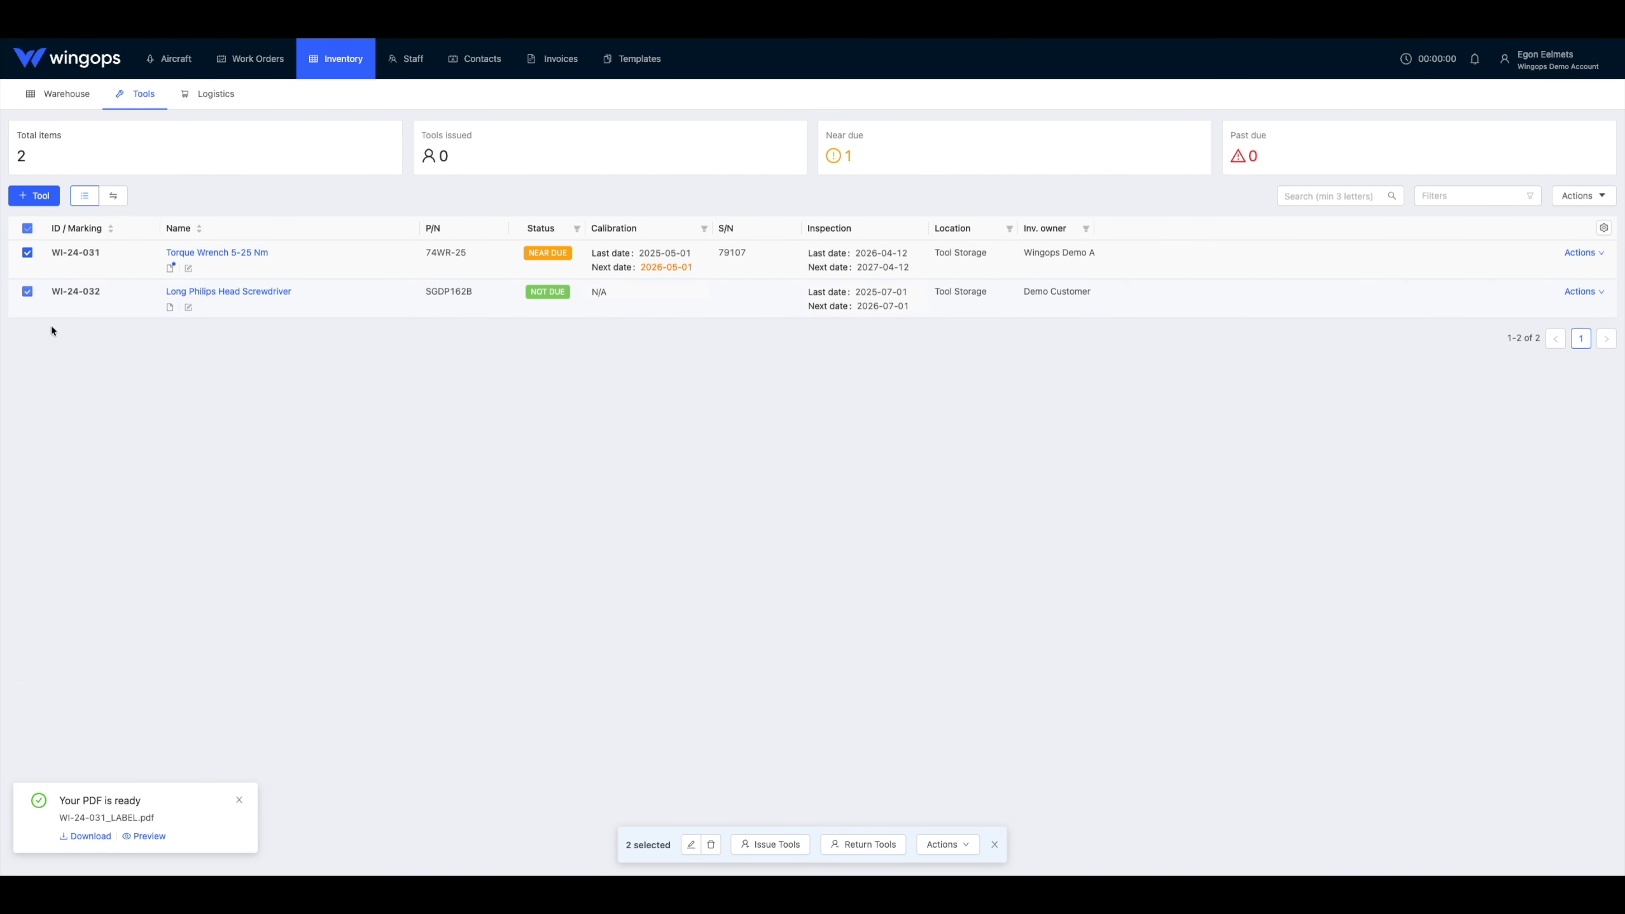
left_click(948, 839)
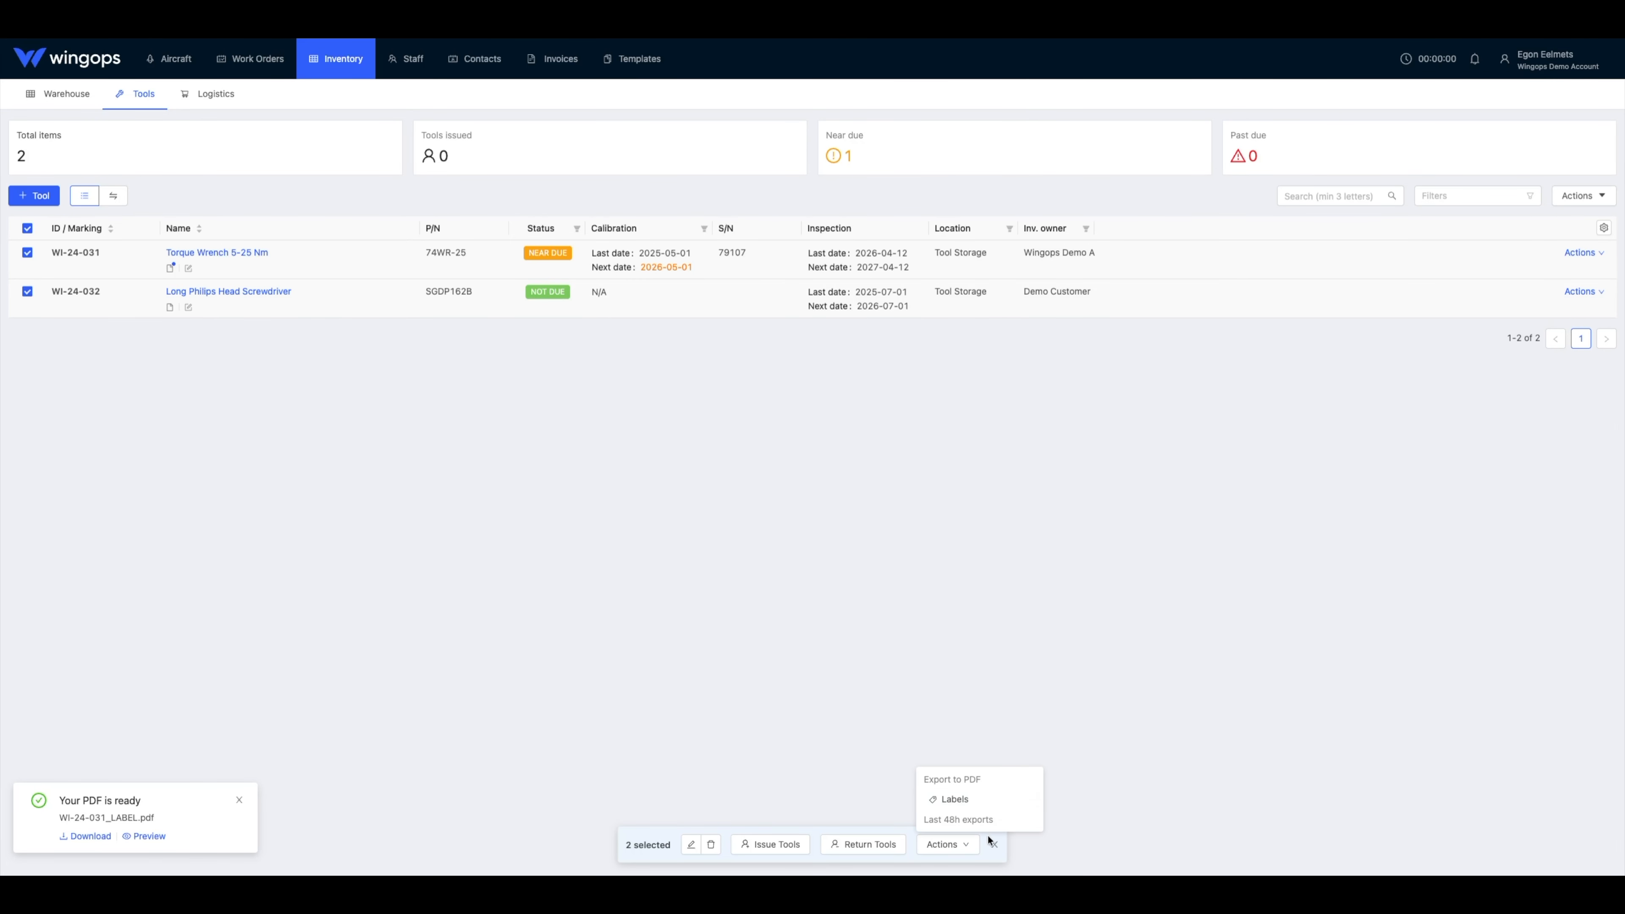
left_click(994, 844)
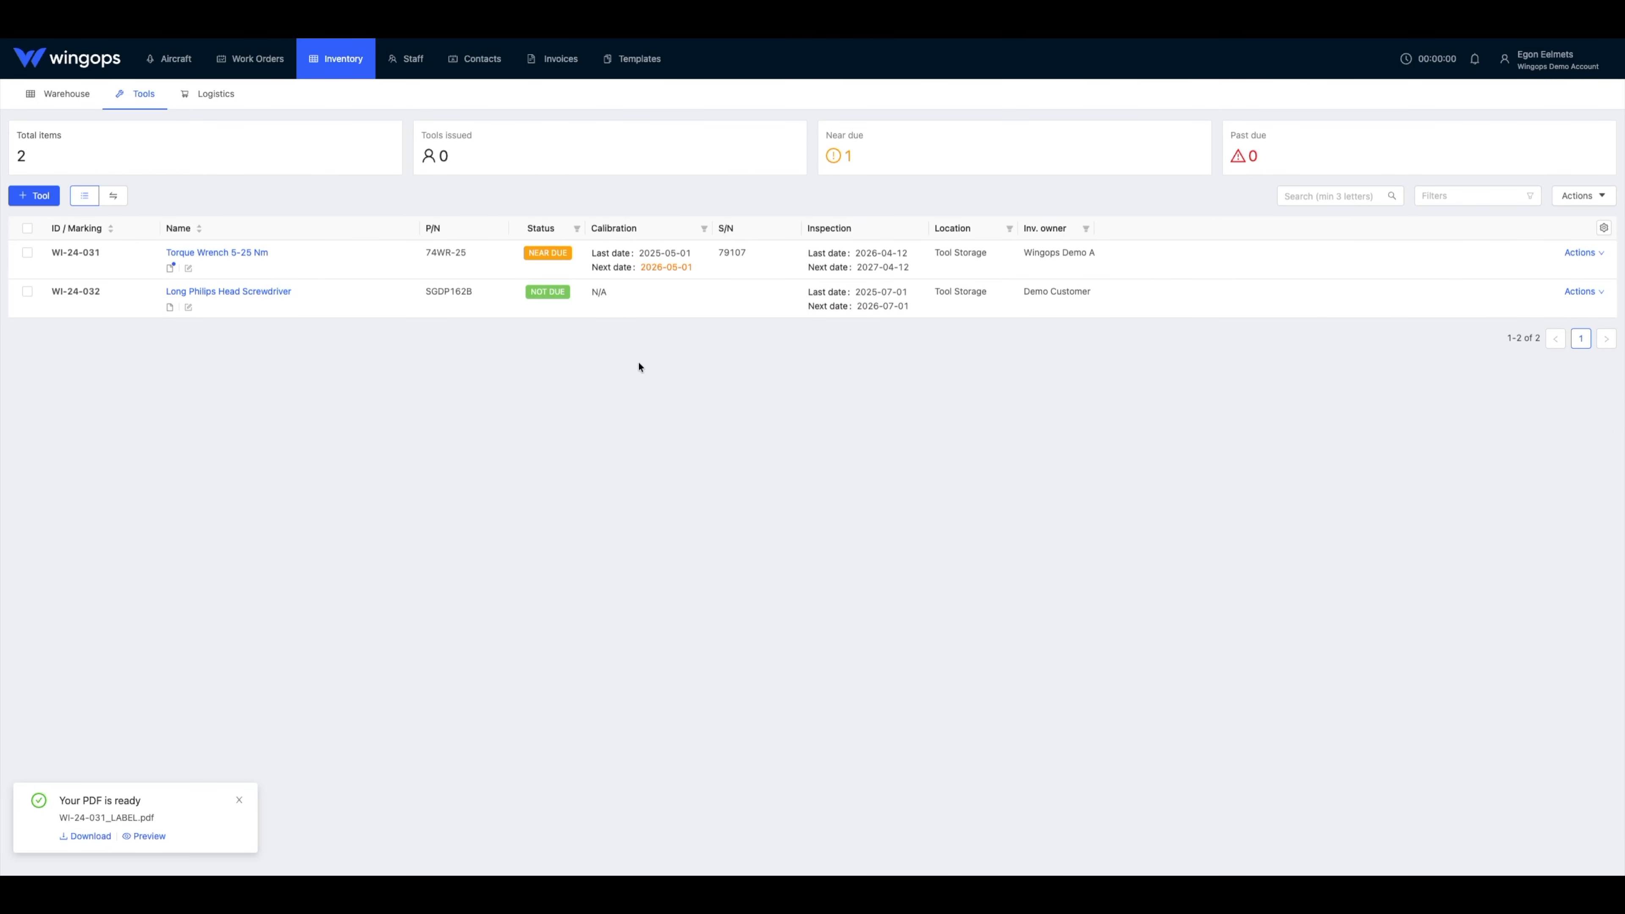
Filter the tools list by the Near due status.
left_click(577, 231)
left_click(532, 275)
left_click(530, 320)
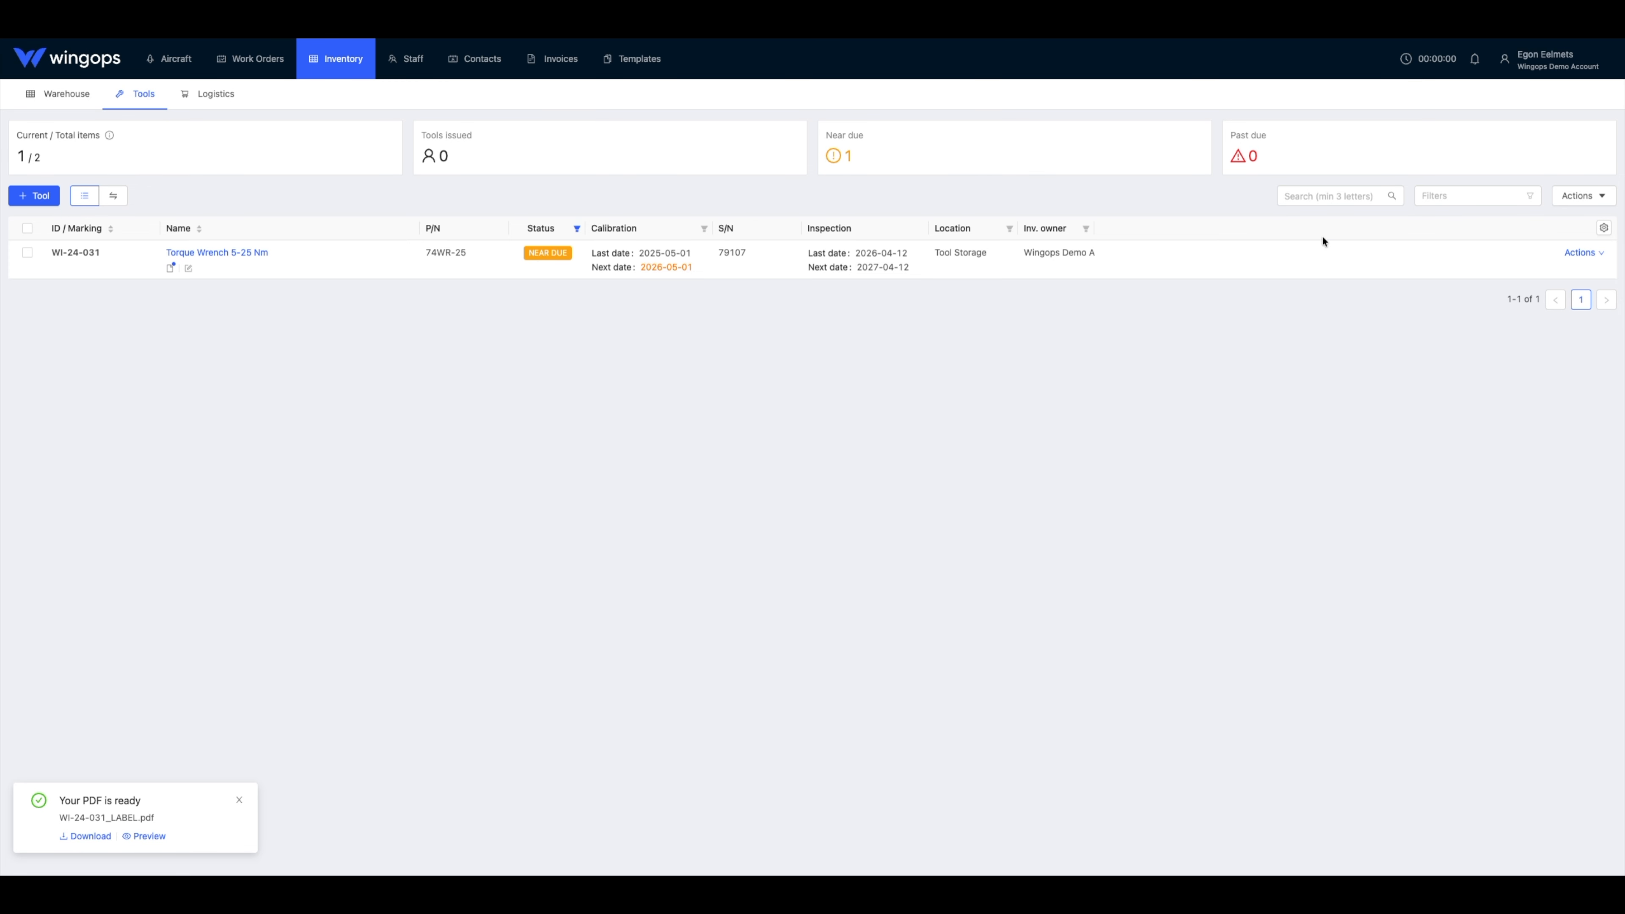
Add the Range column to the tools table and save the table layout.
left_click(1603, 228)
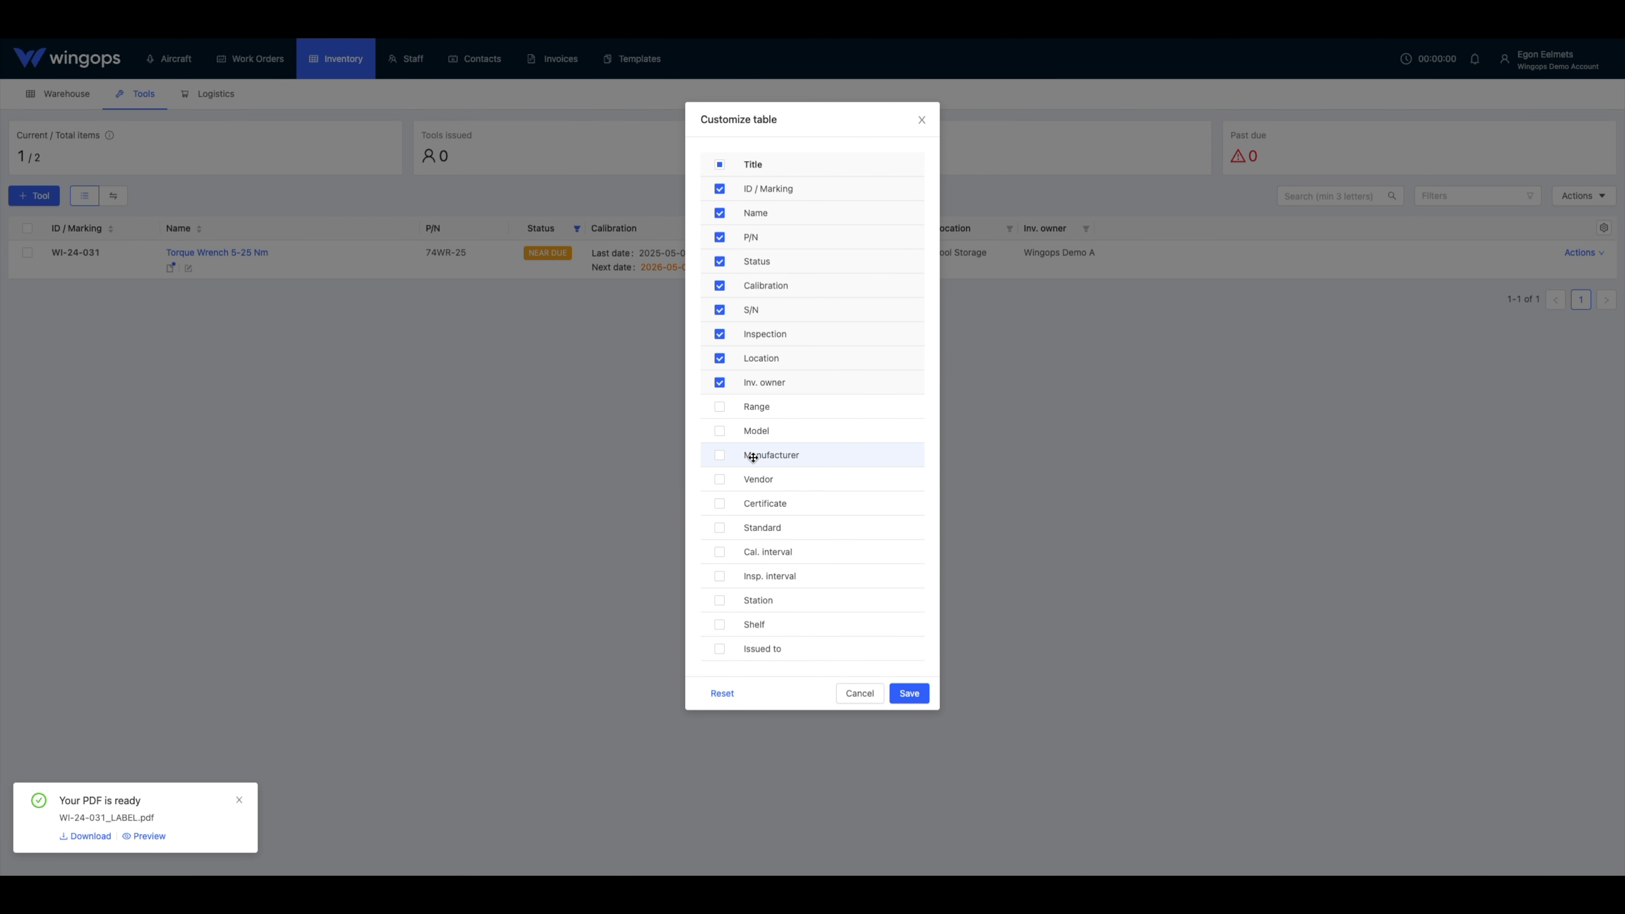
left_click_drag(768, 410, 736, 436)
left_click(720, 431)
left_click(909, 693)
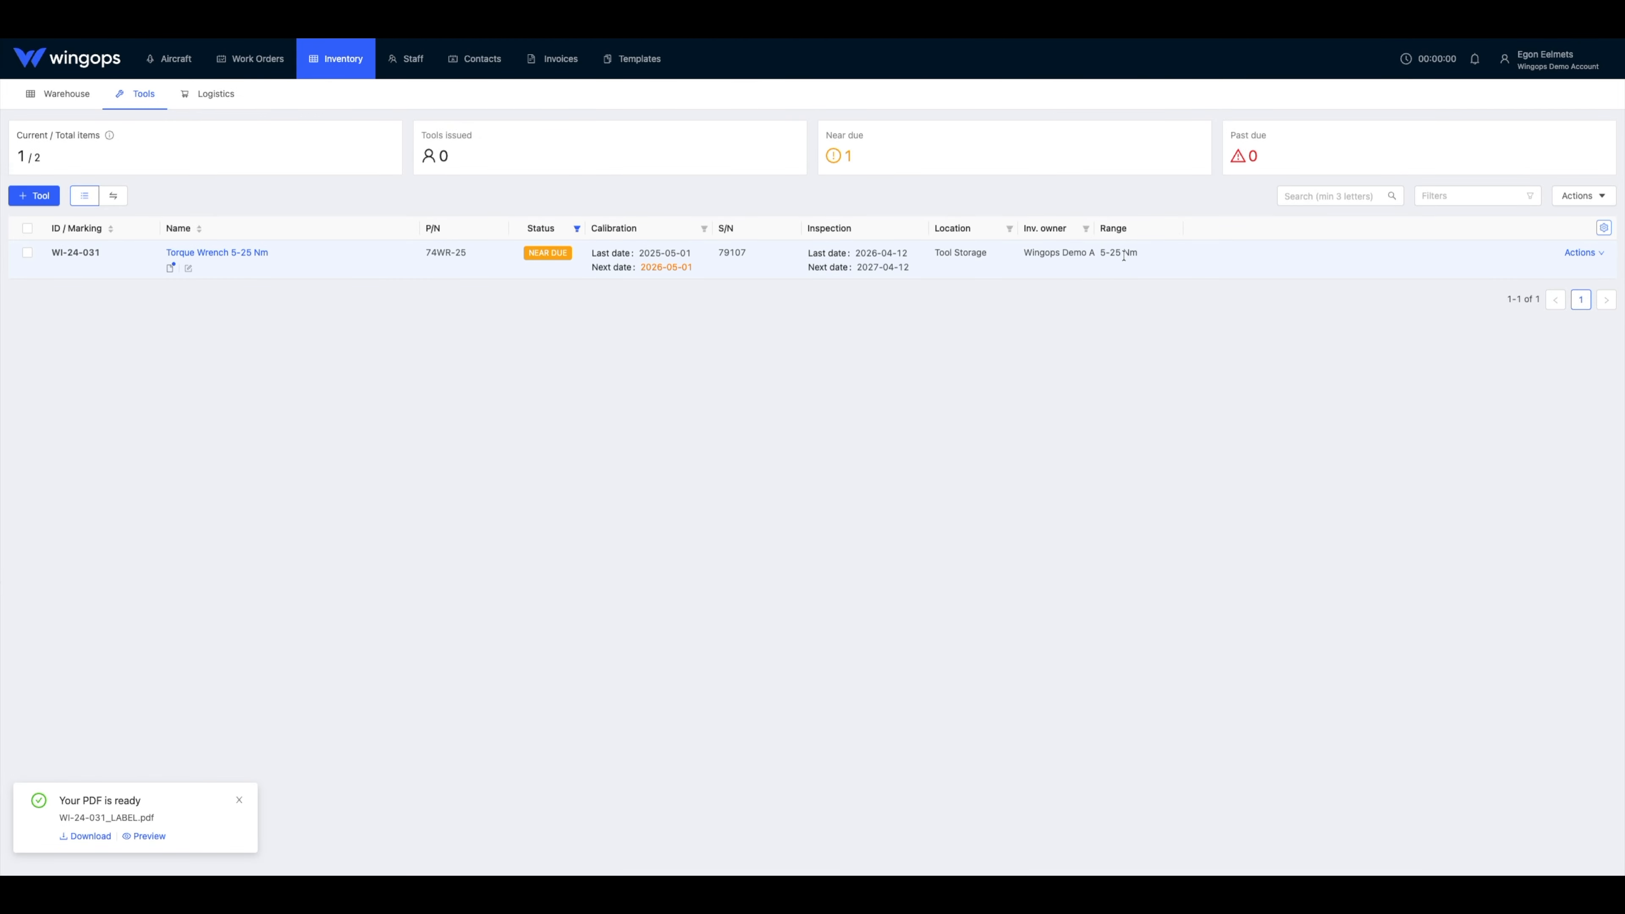
Open the tool section of the inventory settings and examine the label PDF width and label PDF fields.
left_click(1540, 59)
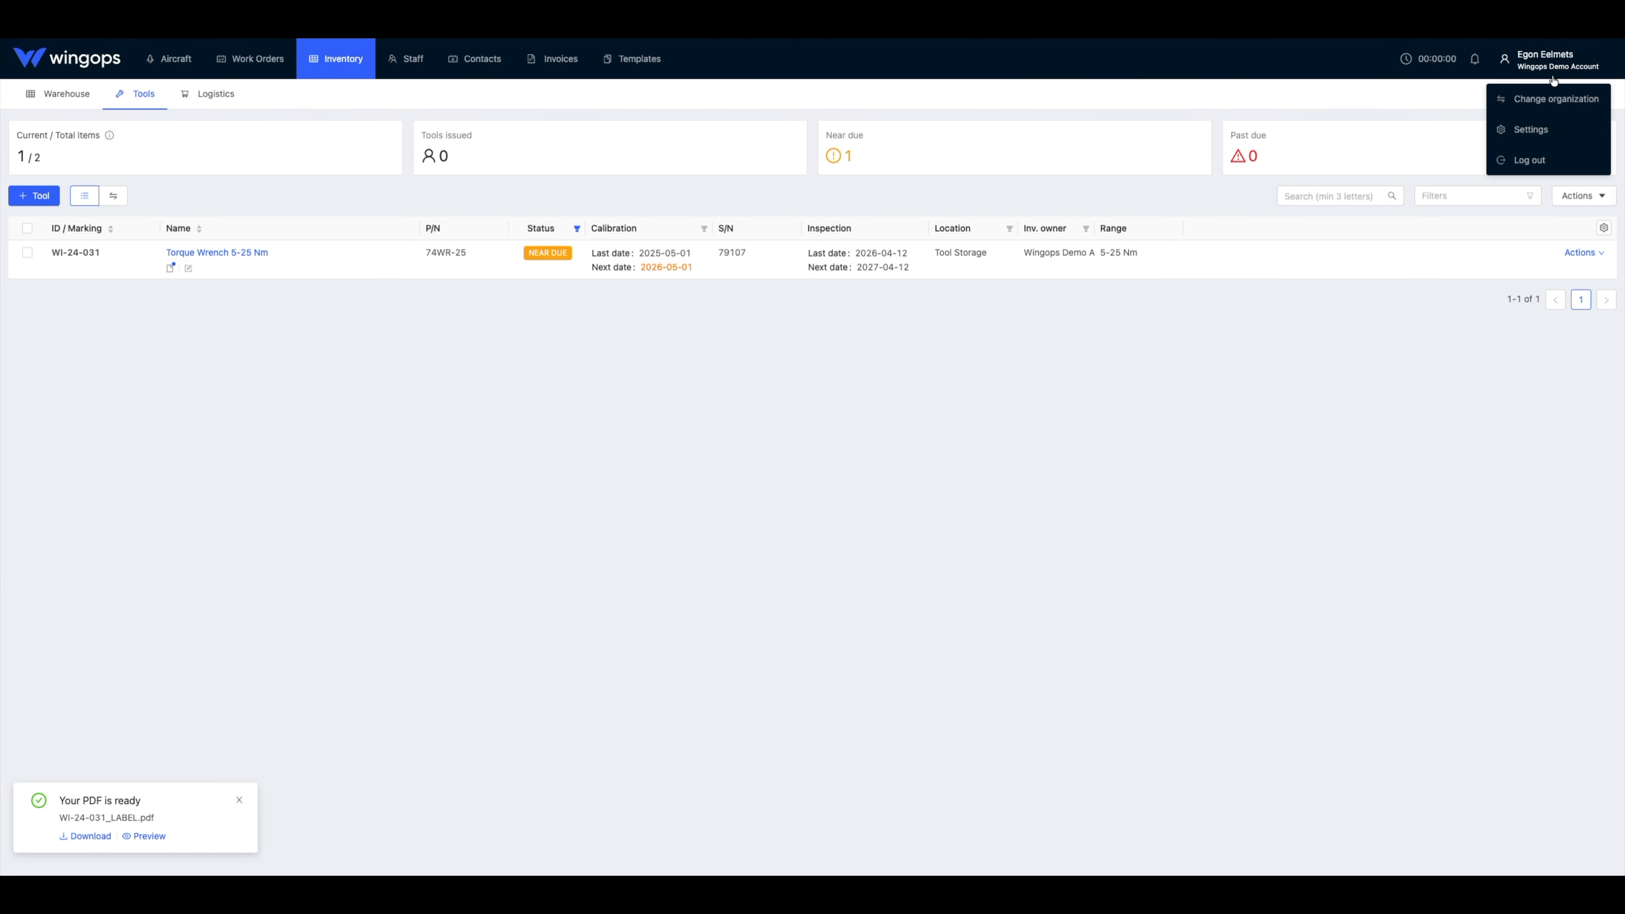
left_click(1516, 131)
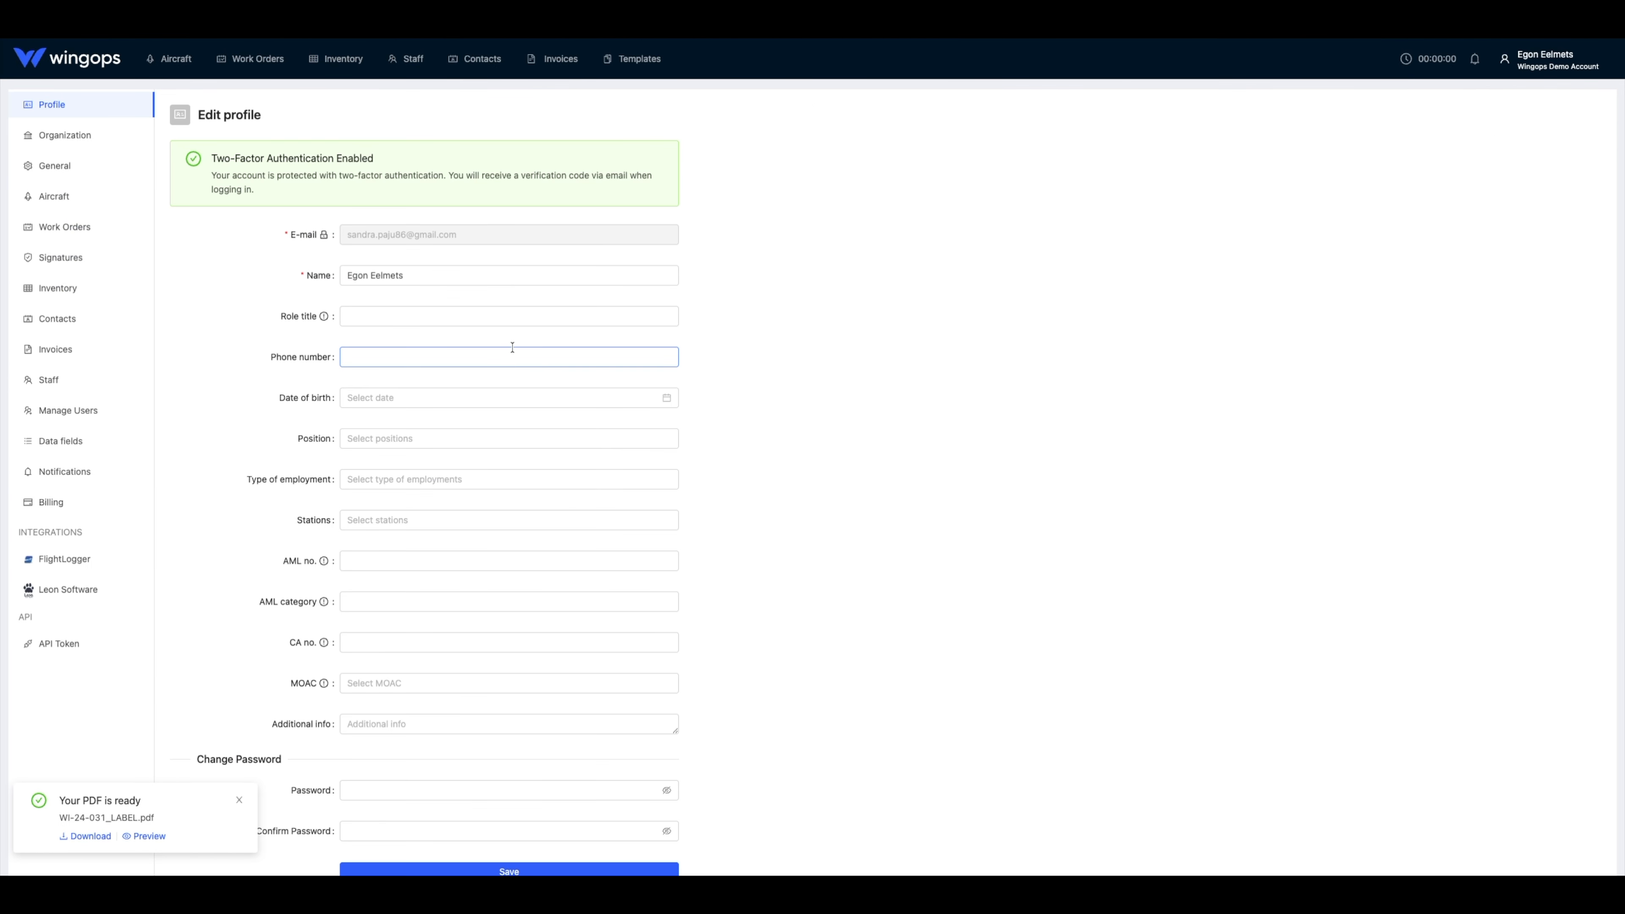
left_click(103, 288)
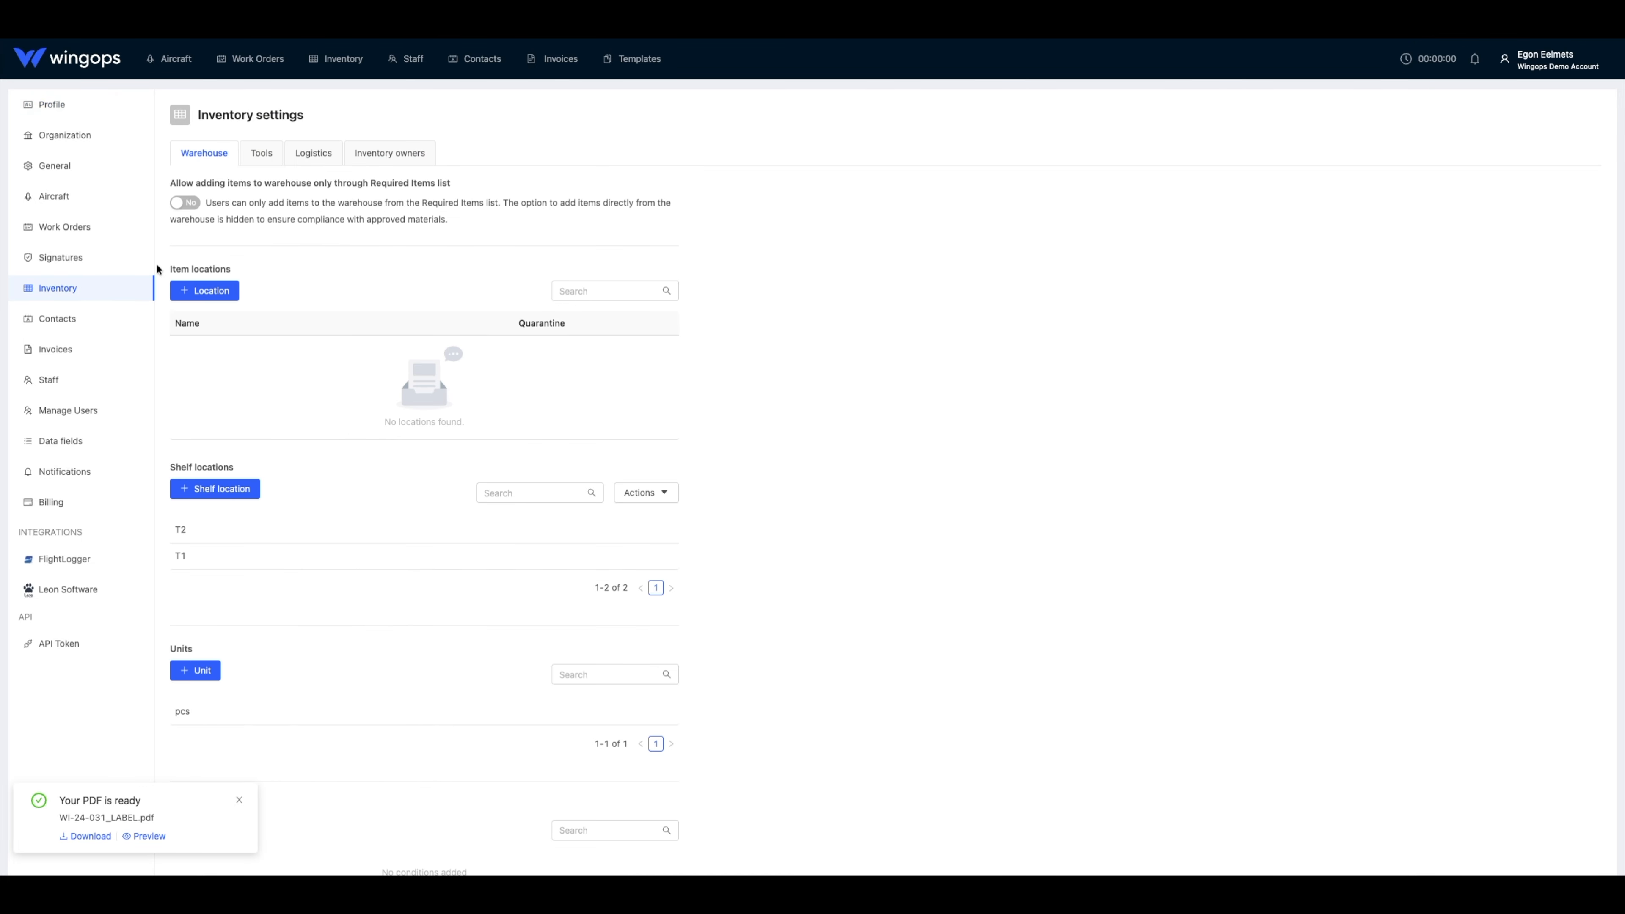
left_click(269, 162)
scroll(396, 456, "down", 2)
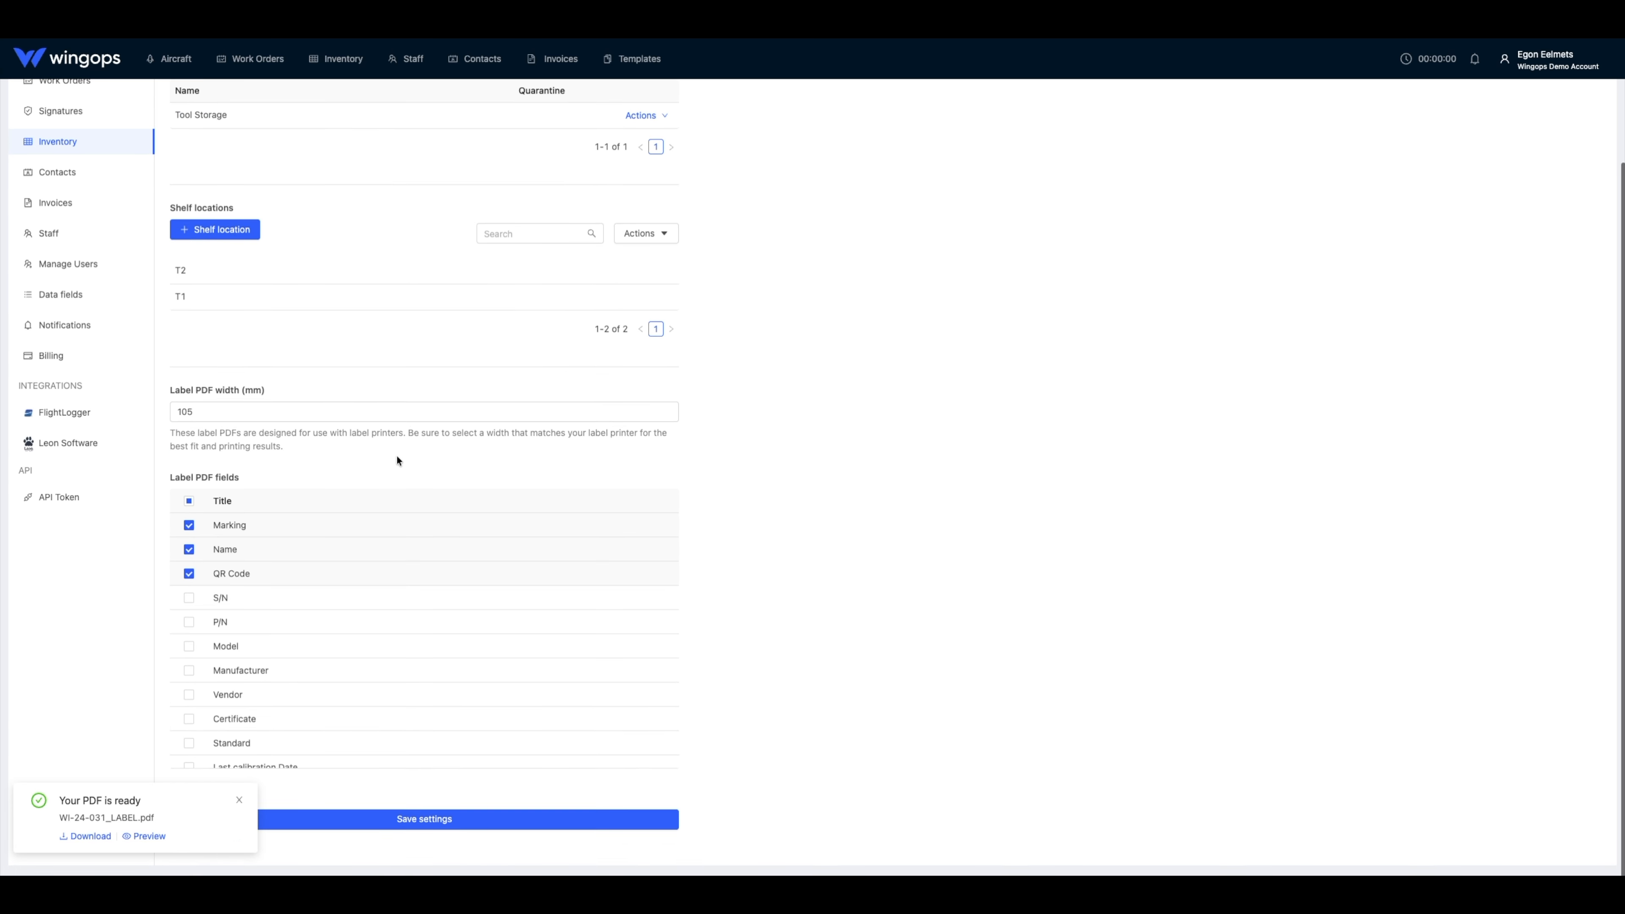
left_click(239, 800)
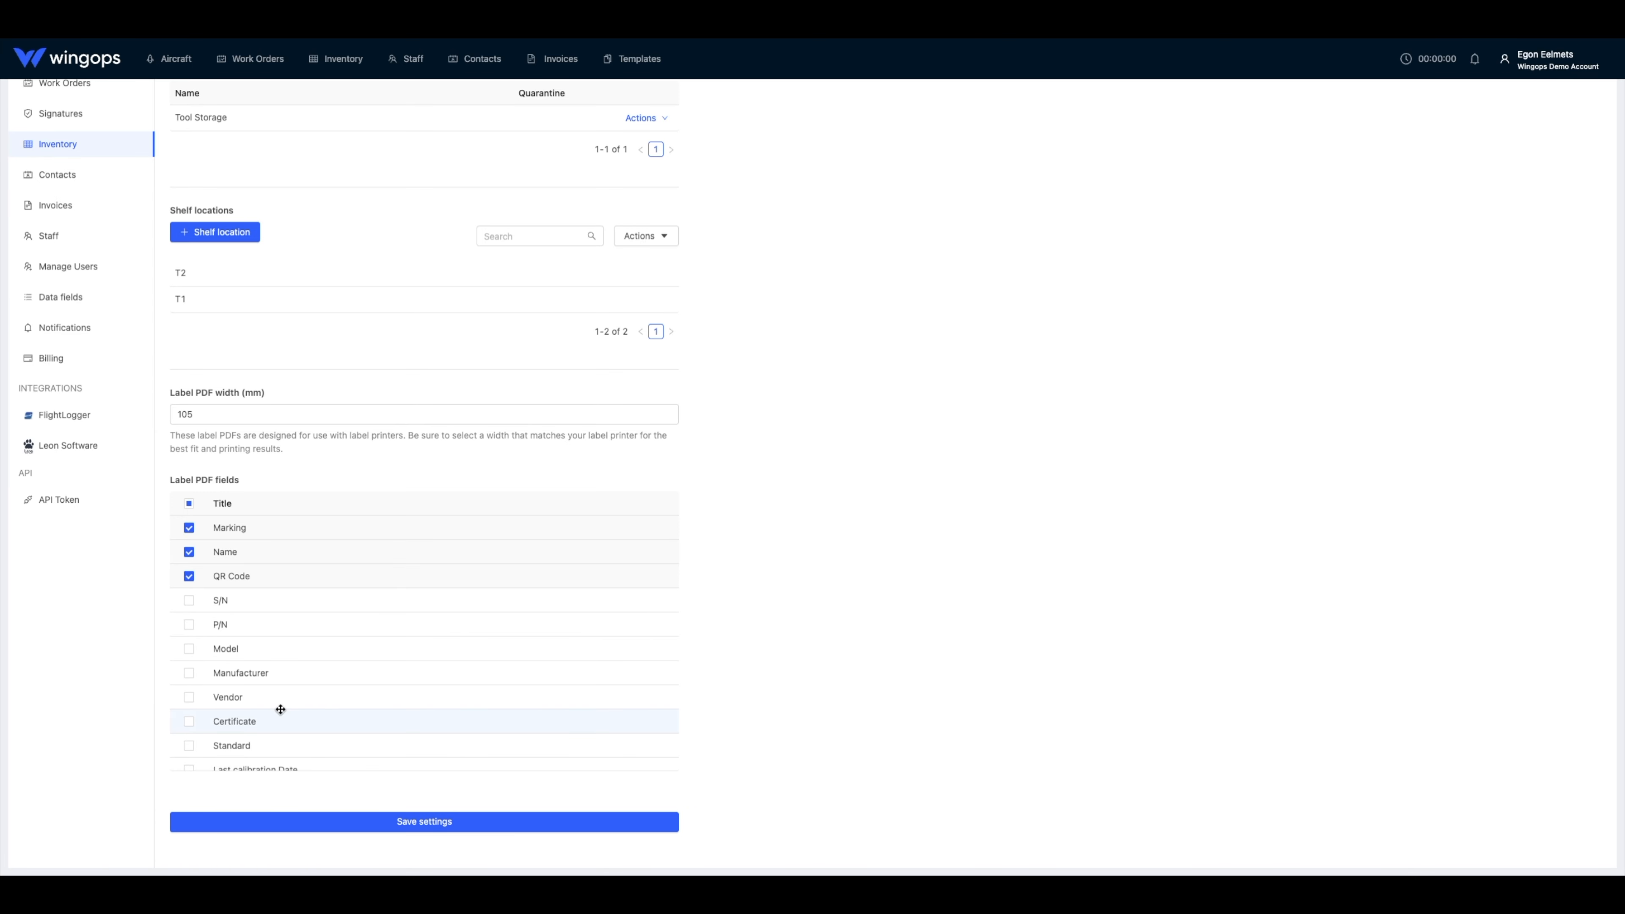
scroll(282, 707, "down", 5)
scroll(333, 702, "up", 5)
left_click(202, 413)
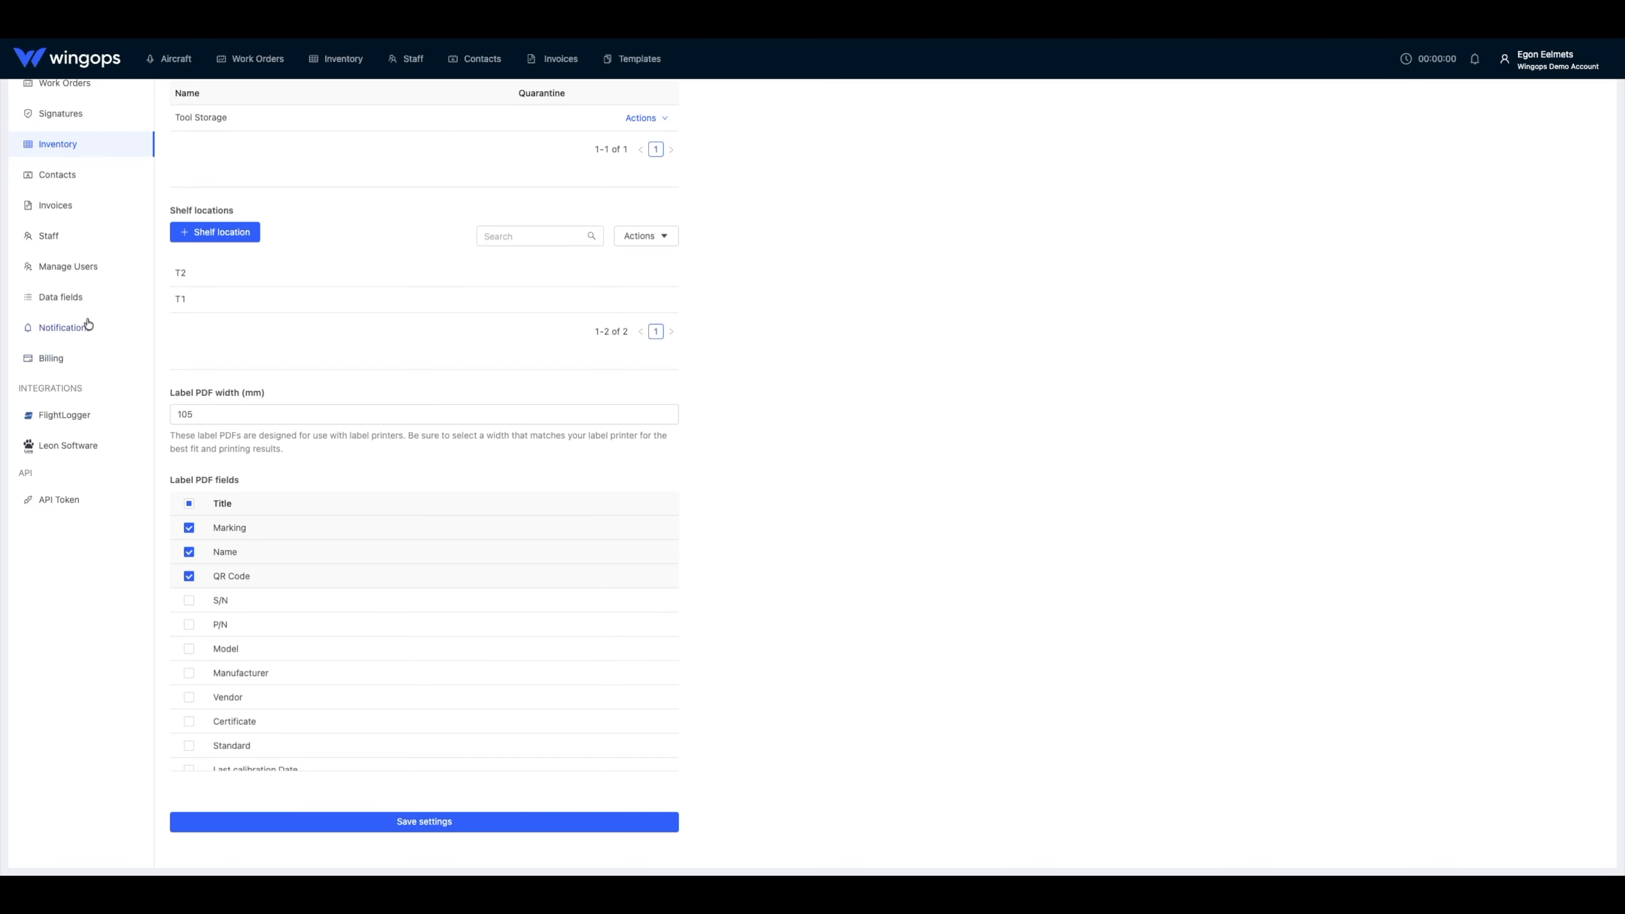
Open the custom data fields settings for inventory tools.
left_click(78, 298)
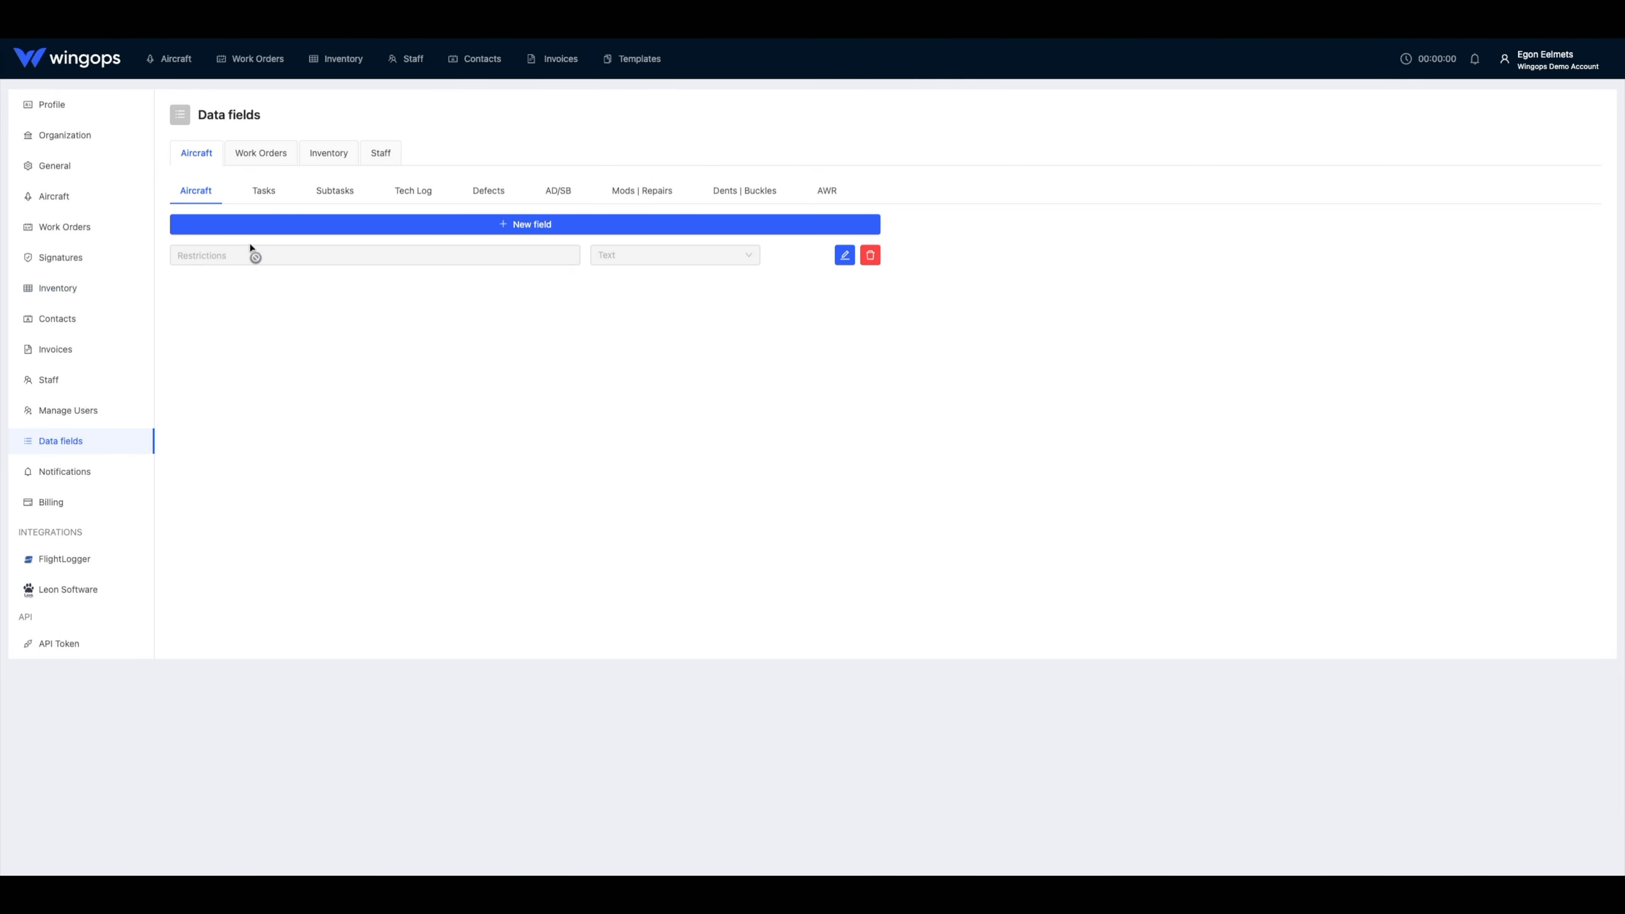
left_click(331, 160)
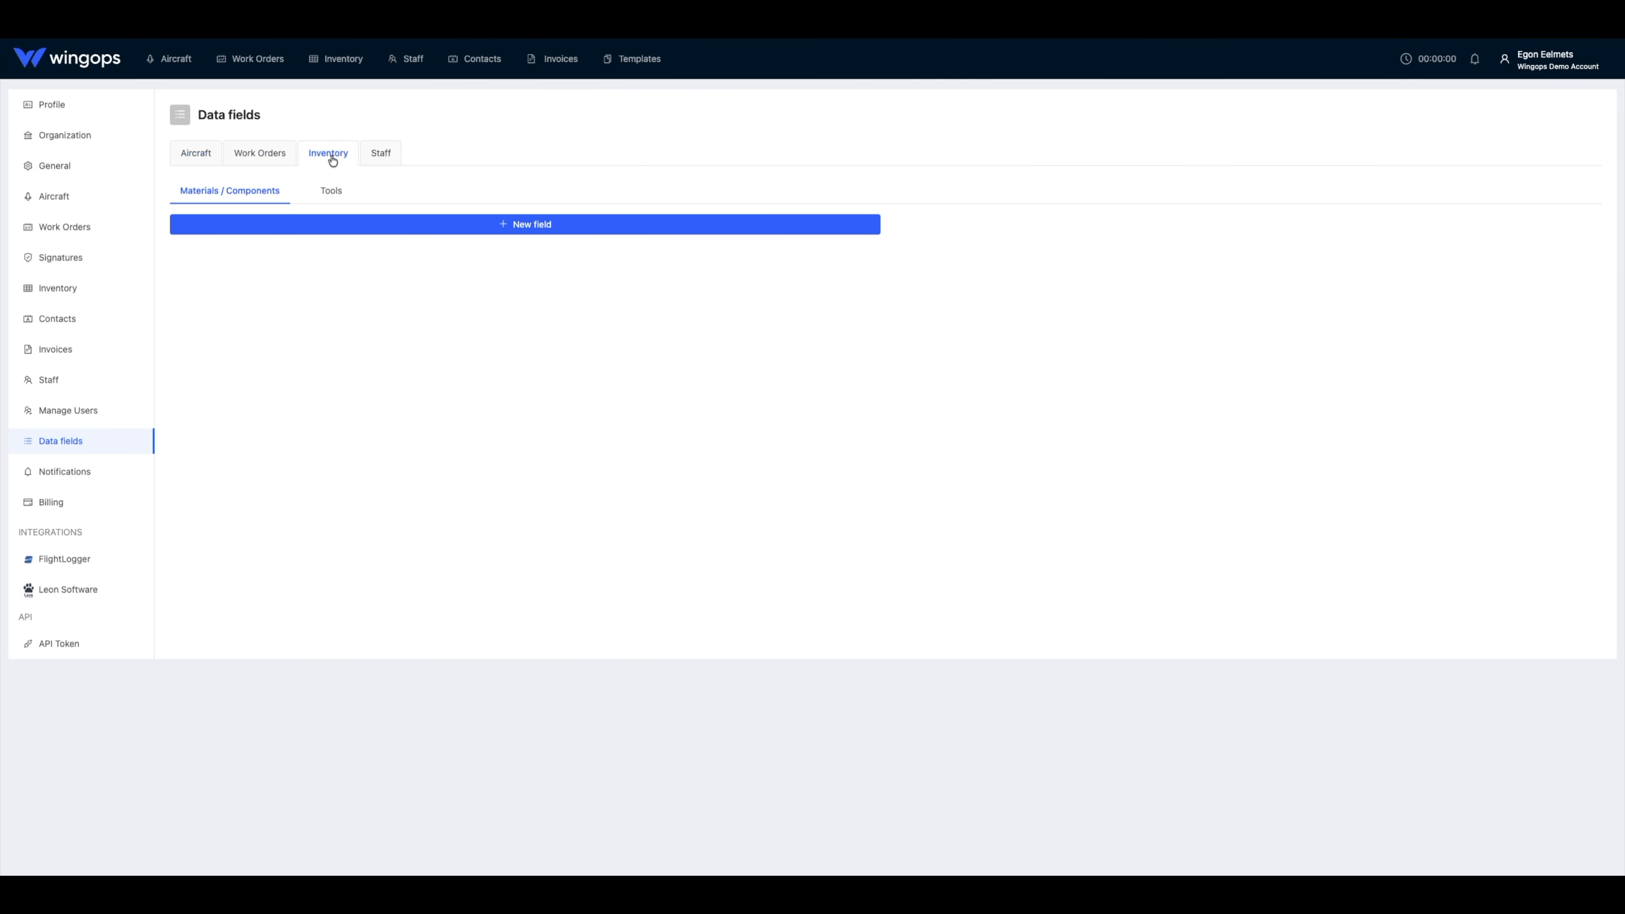
left_click(331, 190)
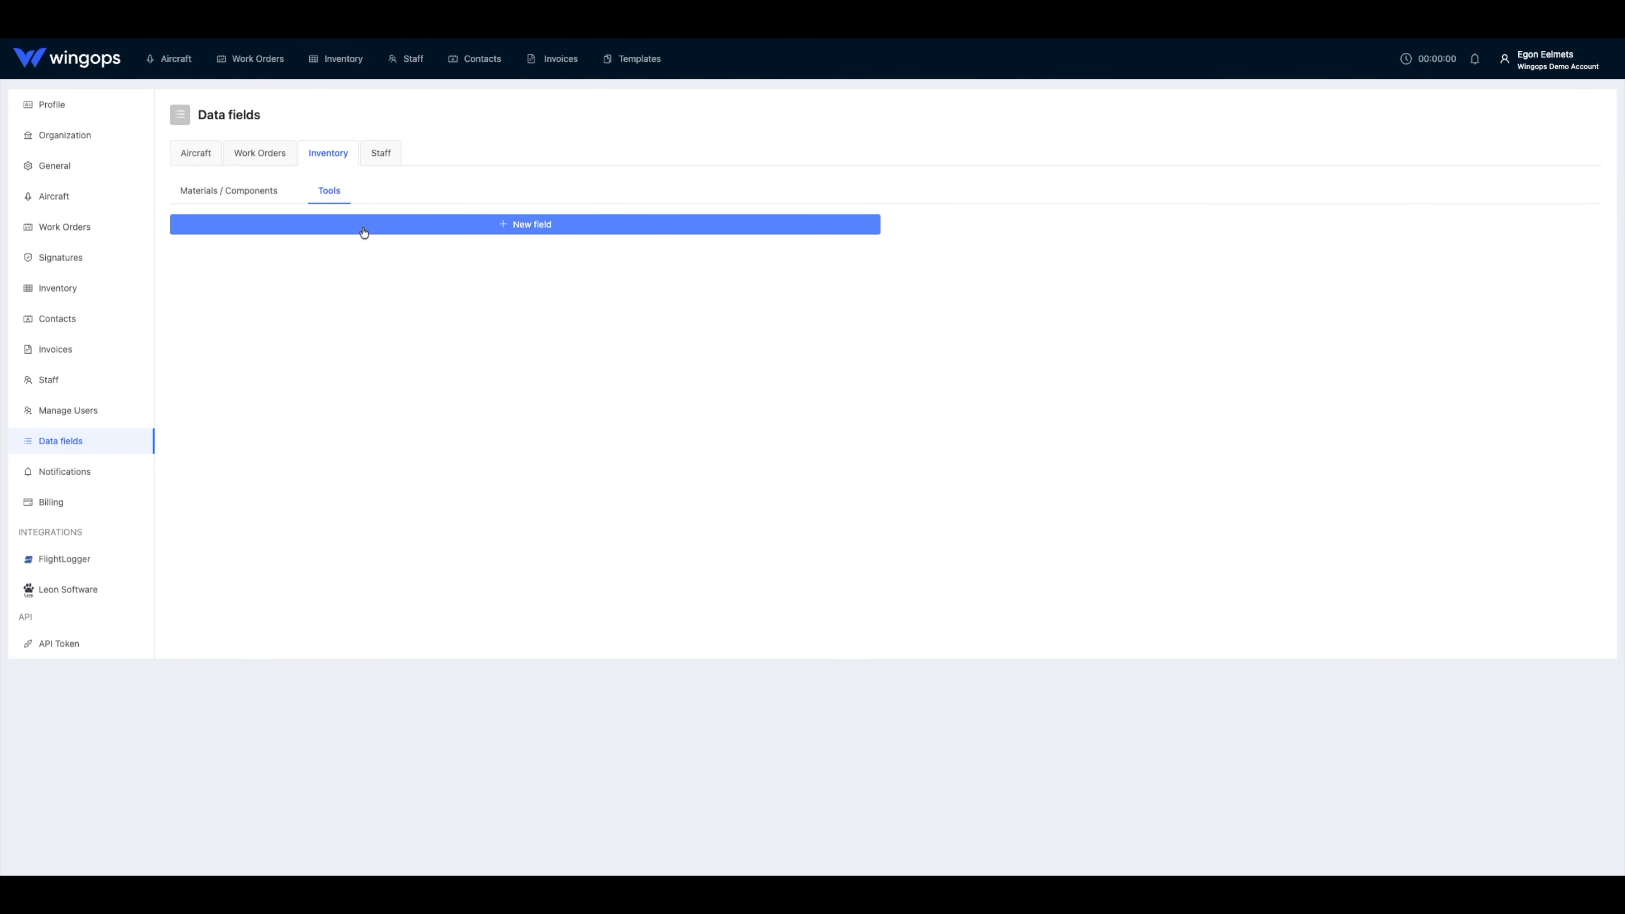